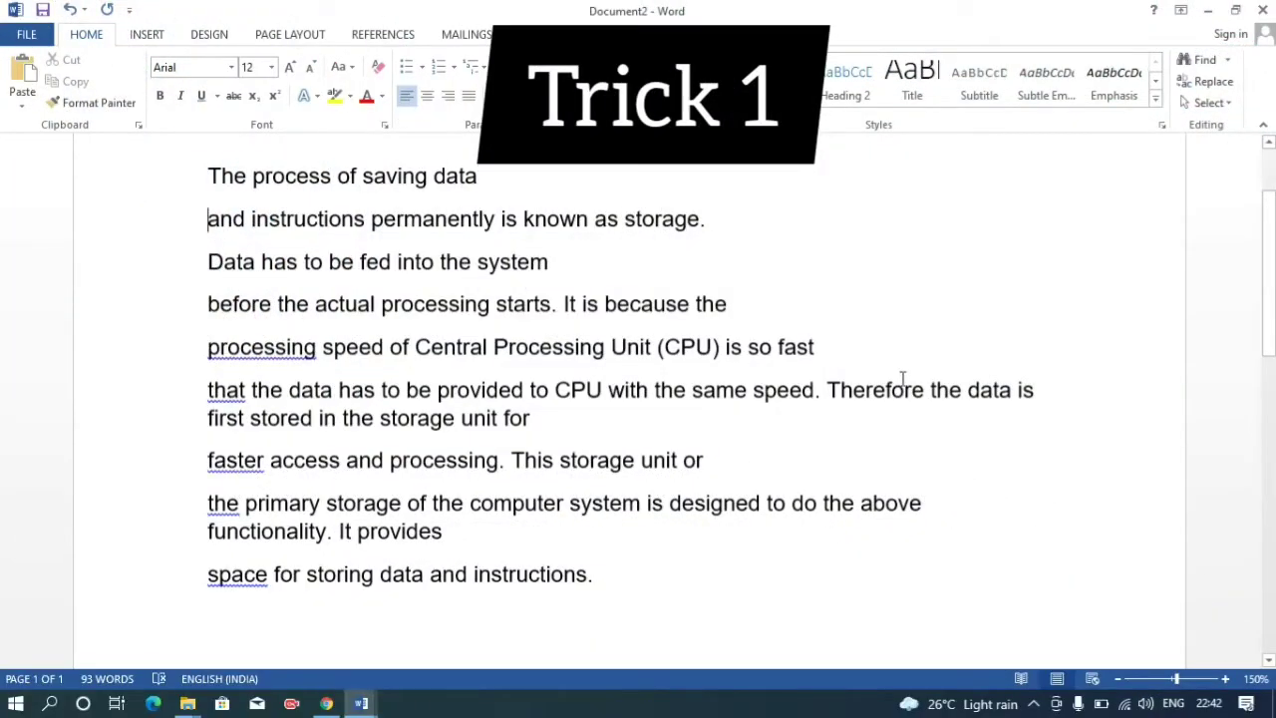
- Join the 'and instructions' line back onto the first line of the passage
{"action": "scroll", "coordinate": [1266, 302], "scroll_direction": "up", "scroll_amount": 1}
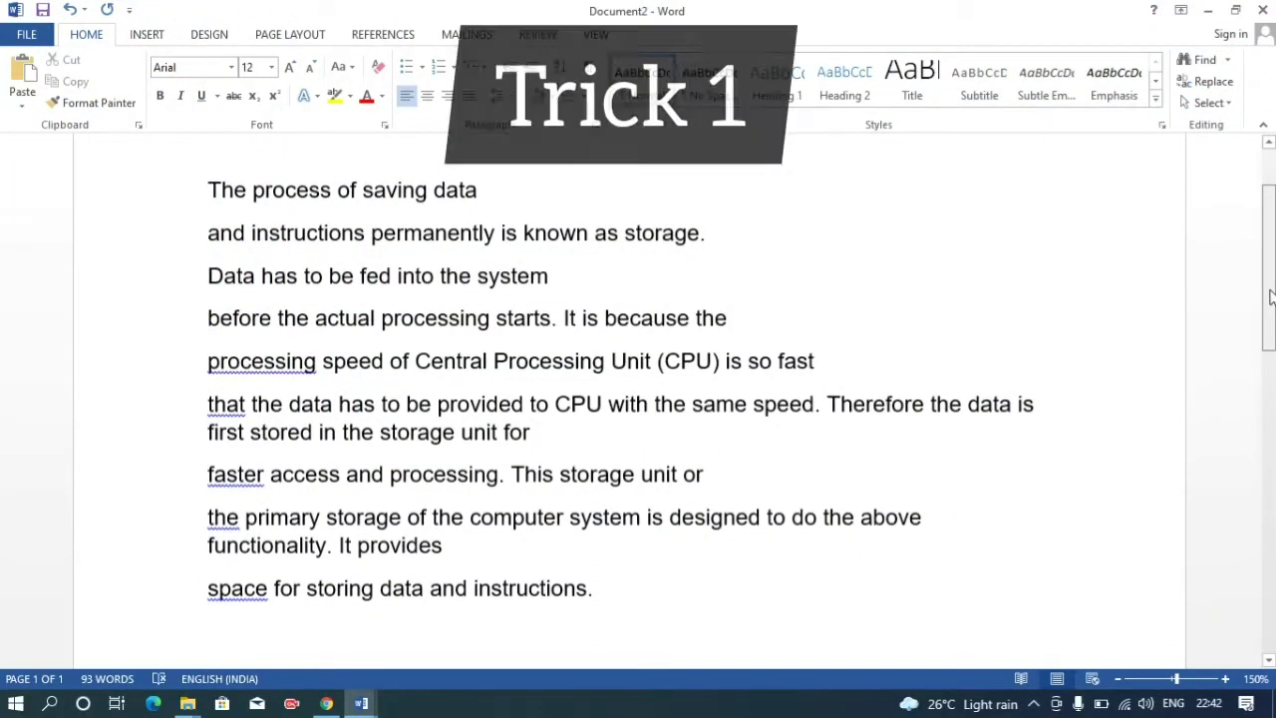
{"action": "scroll", "coordinate": [532, 285], "scroll_direction": "up", "scroll_amount": 1}
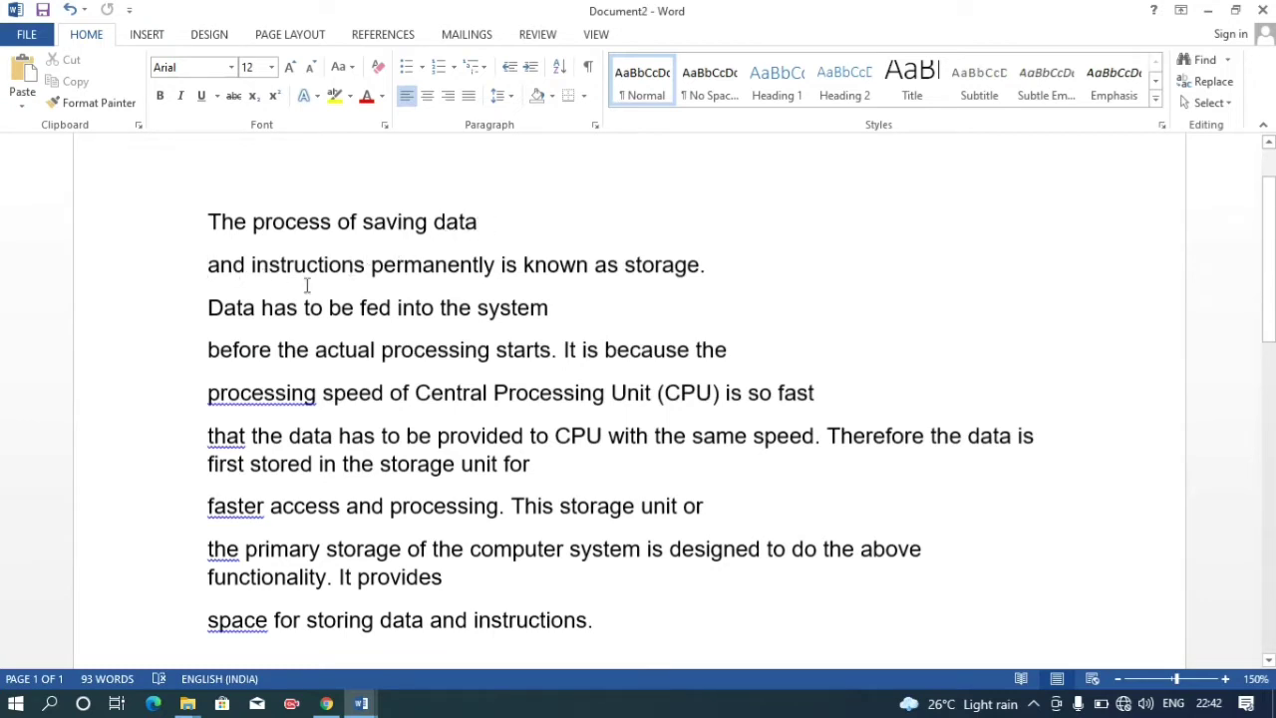
{"action": "left_click", "coordinate": [222, 309]}
{"action": "left_click", "coordinate": [207, 265]}
{"action": "key", "text": "BackSpace"}
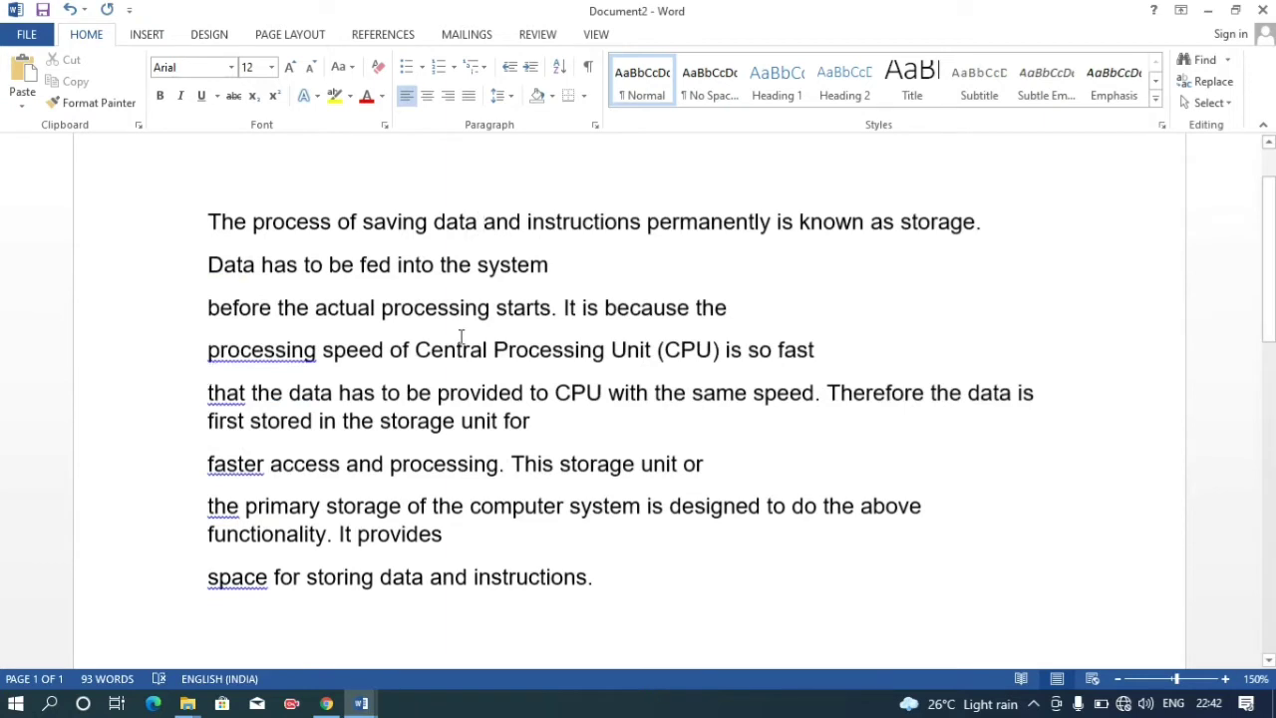
- Merge the 'before' and 'processing' lines onto the lines above them
{"action": "left_click_drag", "start_coordinate": [199, 315], "coordinate": [267, 315]}
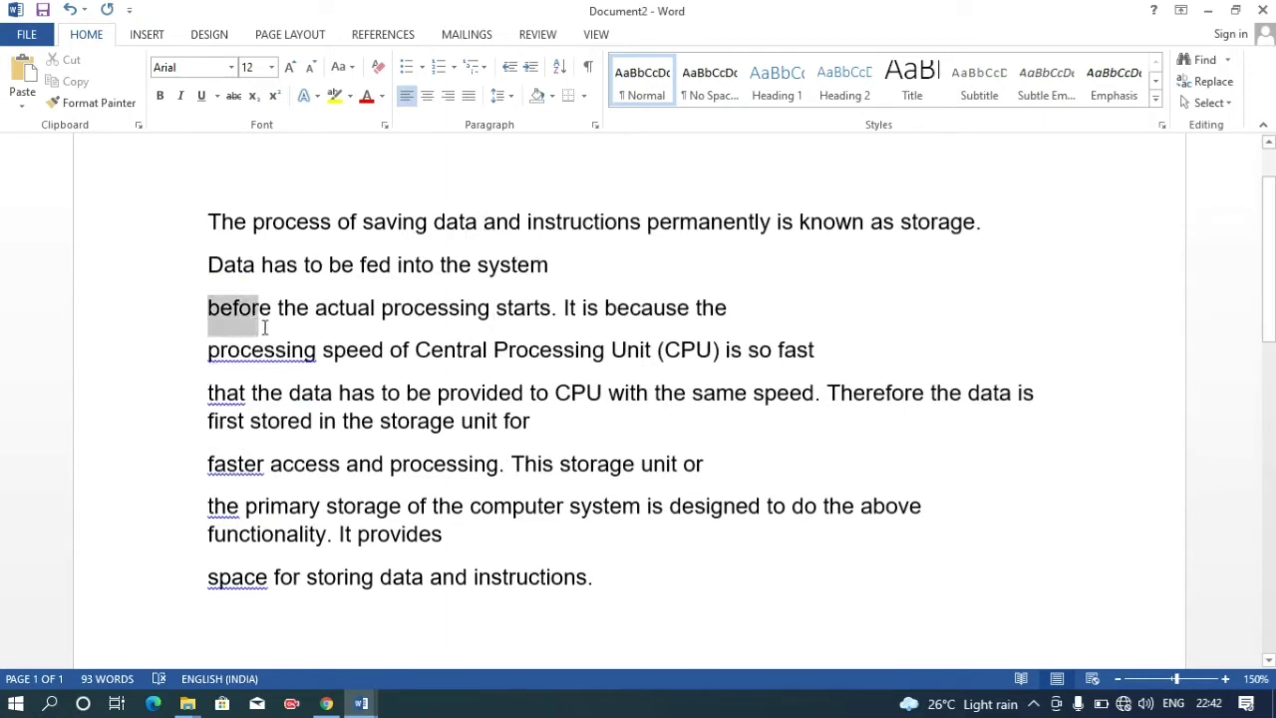
{"action": "left_click", "coordinate": [309, 308]}
{"action": "left_click", "coordinate": [210, 309]}
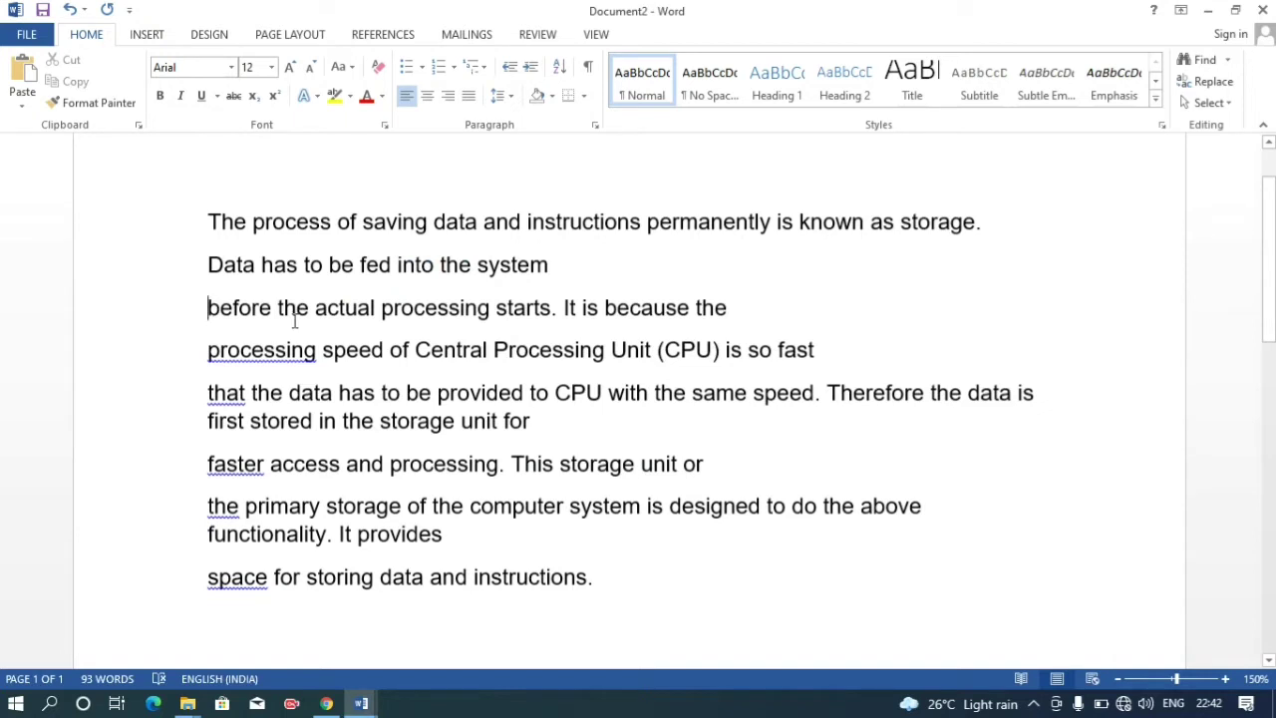
{"action": "key", "text": "BackSpace"}
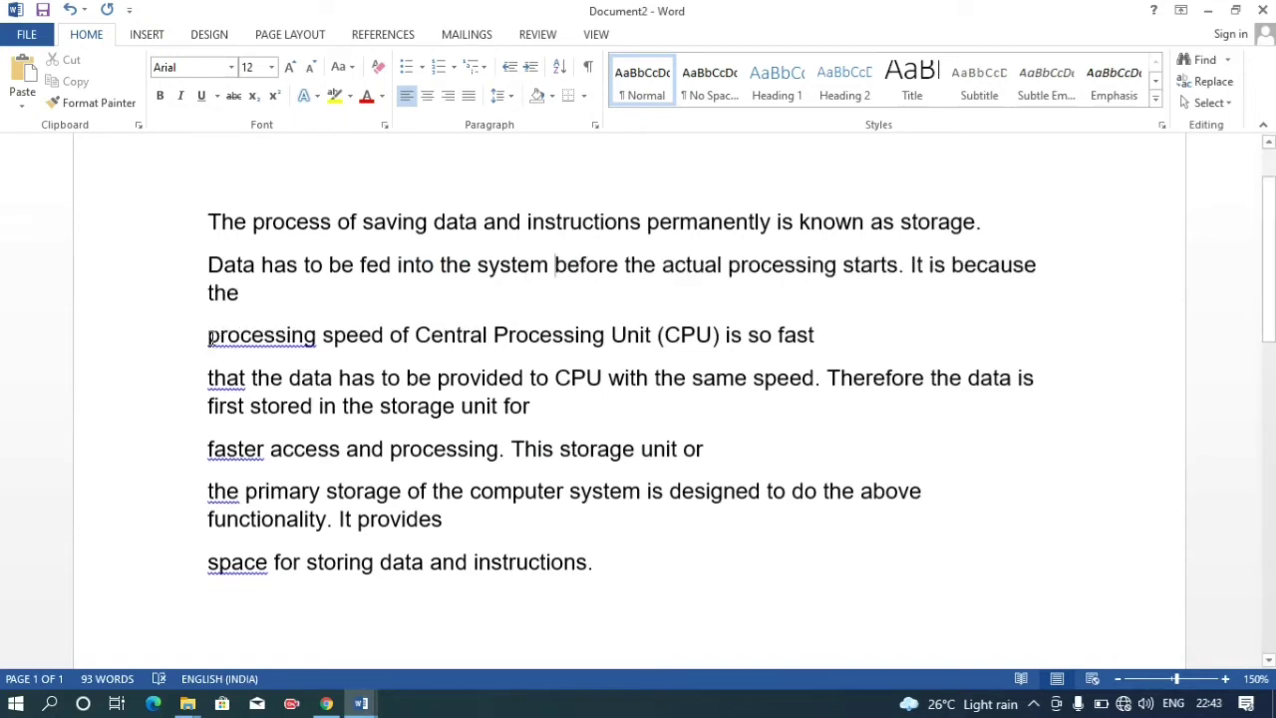
{"action": "left_click", "coordinate": [209, 337]}
{"action": "key", "text": "BackSpace"}
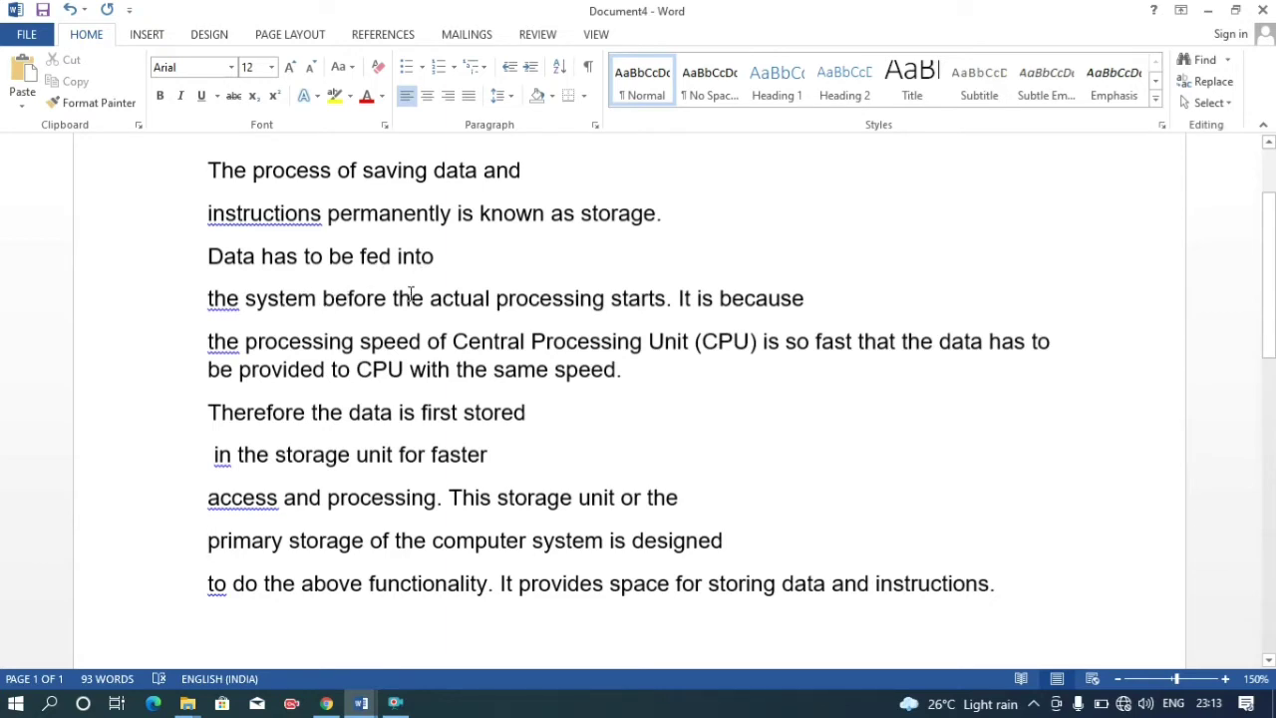
{"action": "left_click", "coordinate": [207, 214]}
{"action": "key", "text": "BackSpace"}
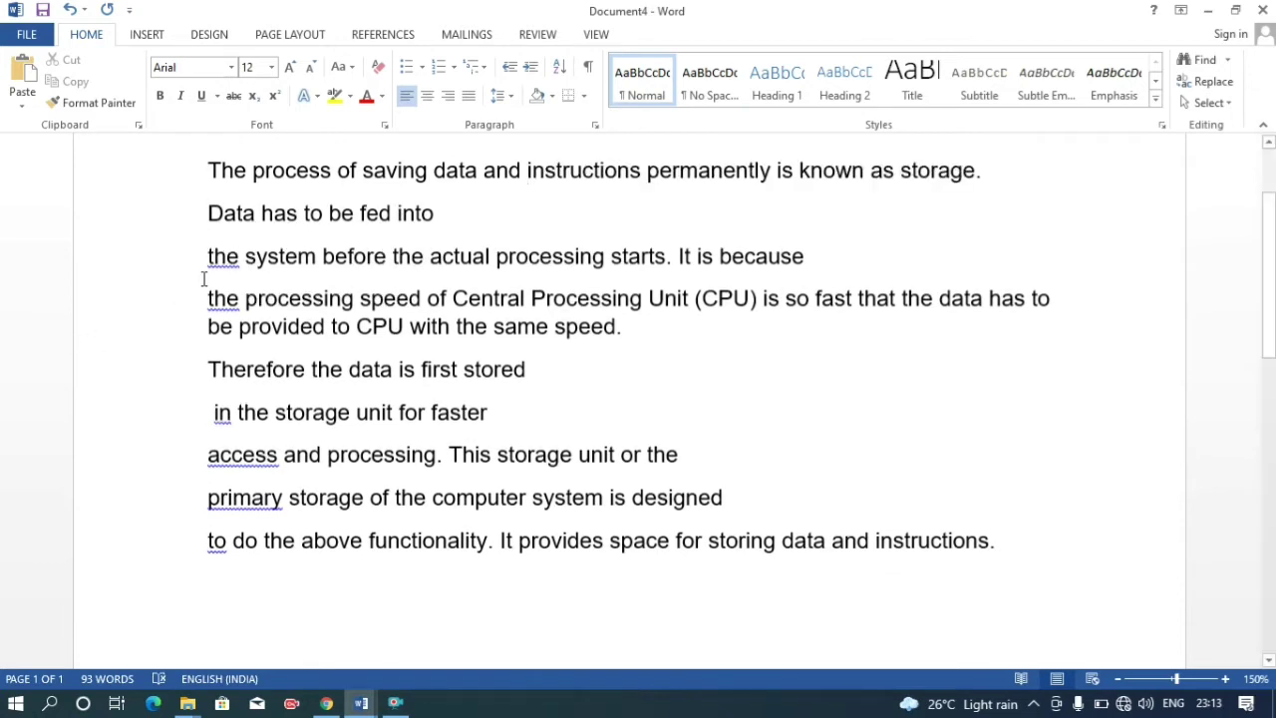
{"action": "left_click", "coordinate": [208, 256]}
{"action": "key", "text": "BackSpace"}
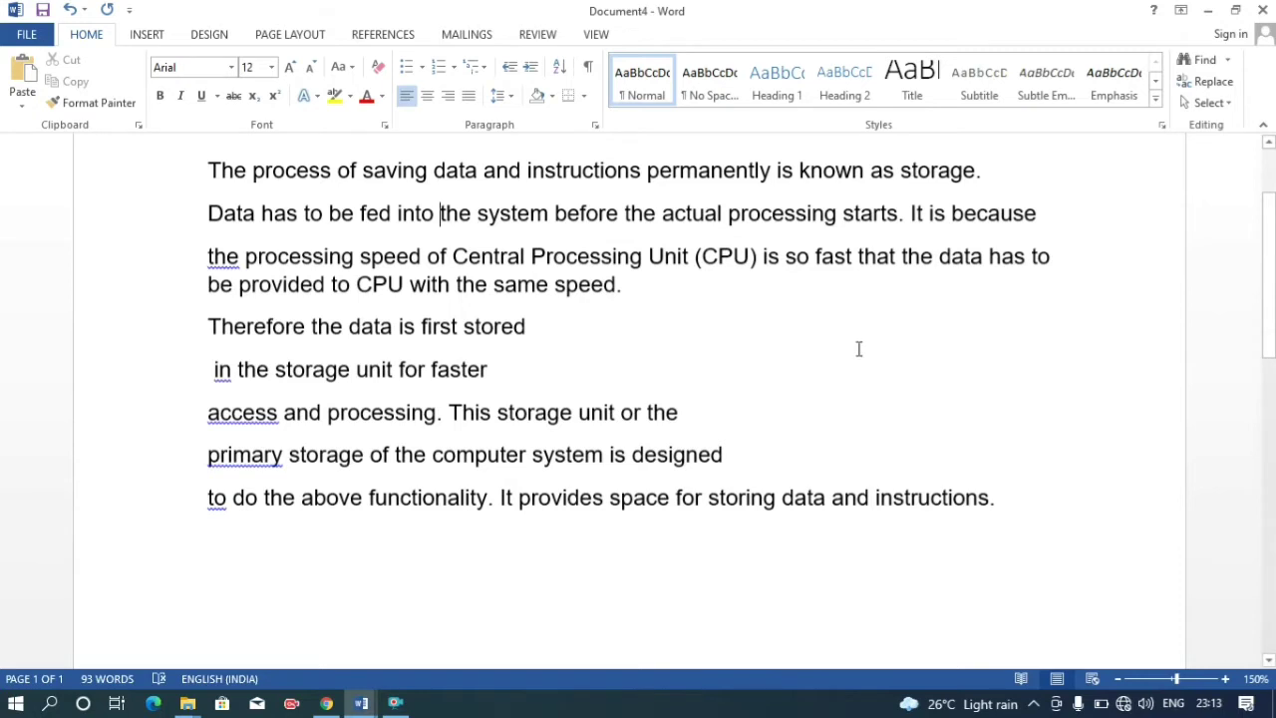
{"action": "key", "text": "Return"}
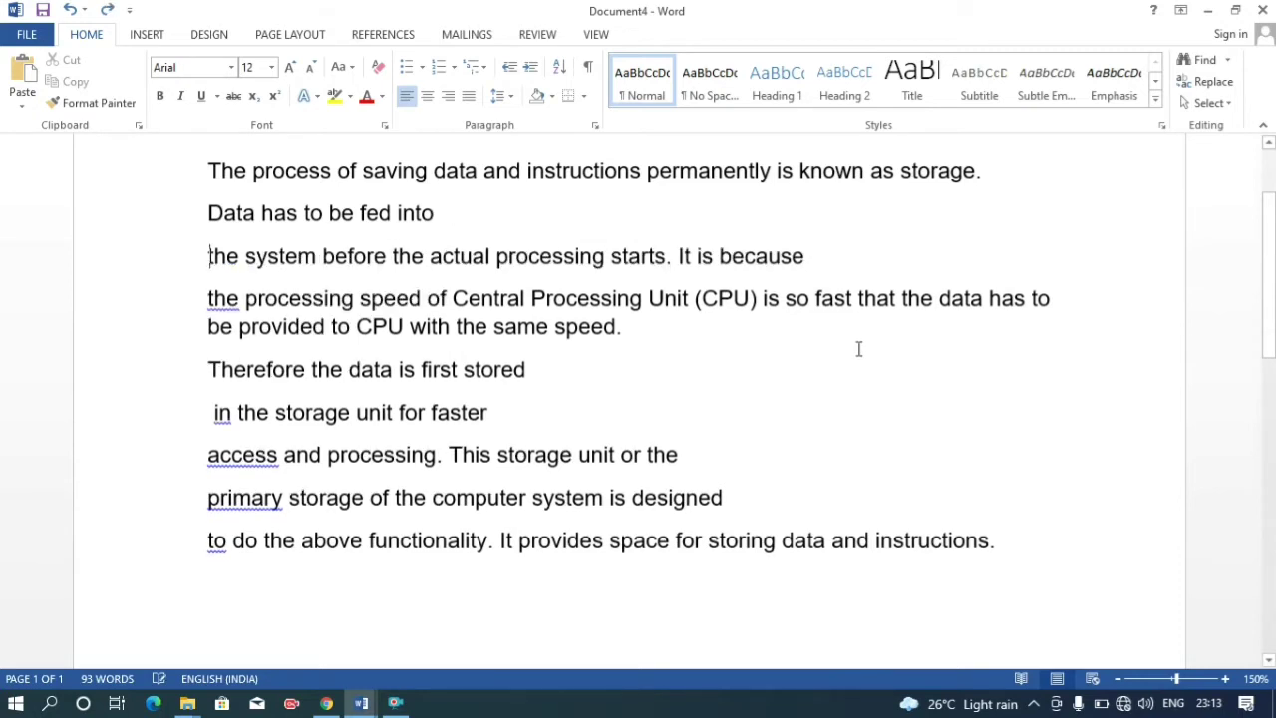
{"action": "key", "text": "Up"}
{"action": "key", "text": "Up"}
{"action": "key", "text": "ctrl+Right"}
{"action": "key", "text": "ctrl+Right"}
{"action": "key", "text": "ctrl+Right"}
{"action": "key", "text": "Return"}
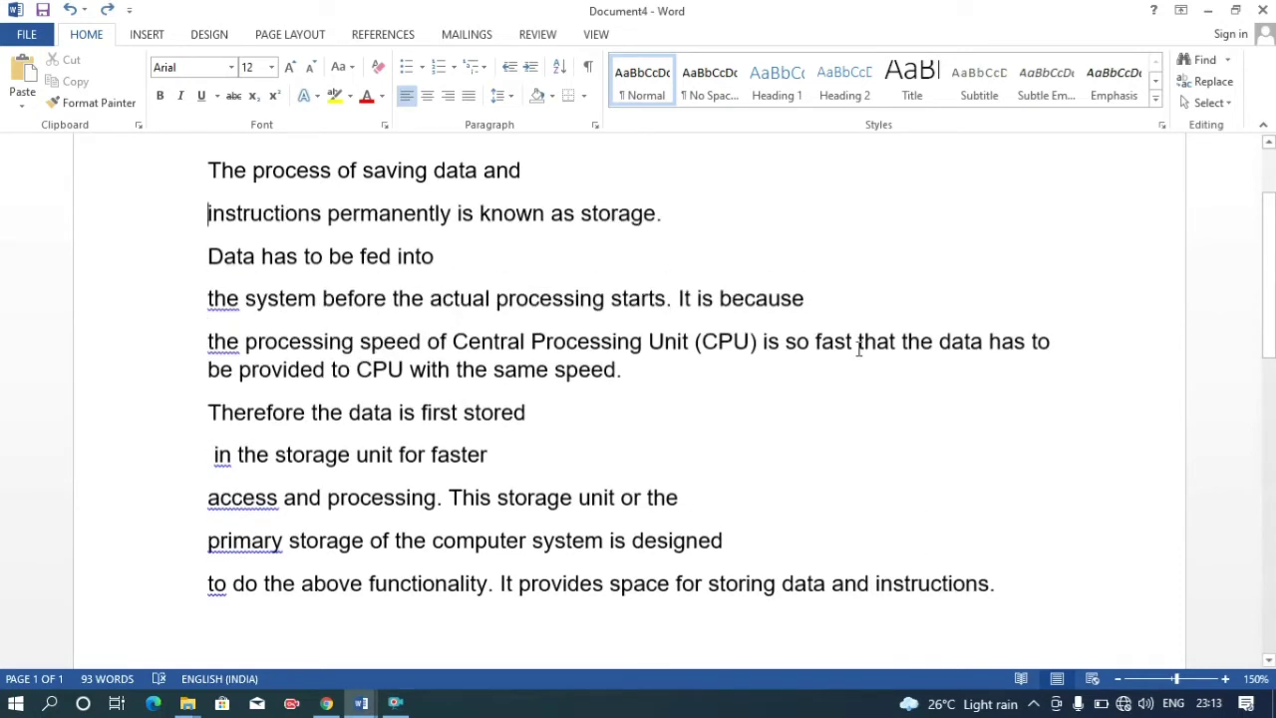
{"action": "scroll", "coordinate": [903, 363], "scroll_direction": "up", "scroll_amount": 1}
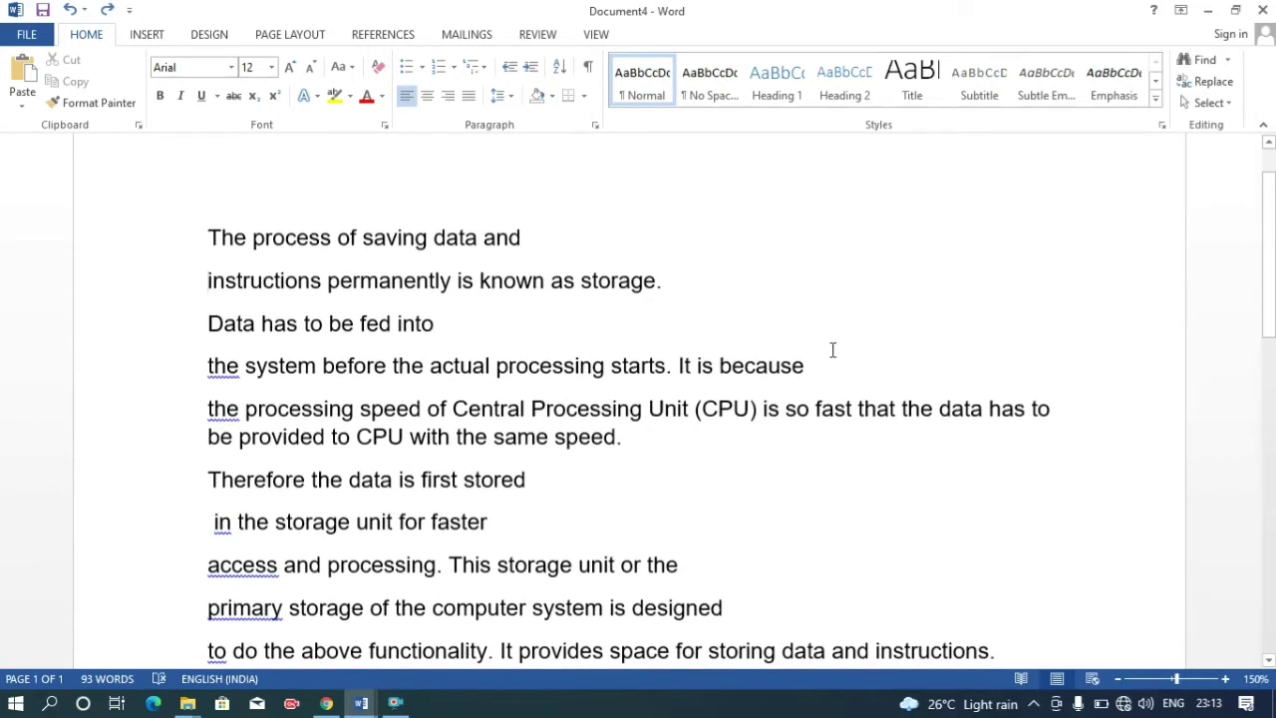
{"action": "scroll", "coordinate": [832, 350], "scroll_direction": "down", "scroll_amount": 1}
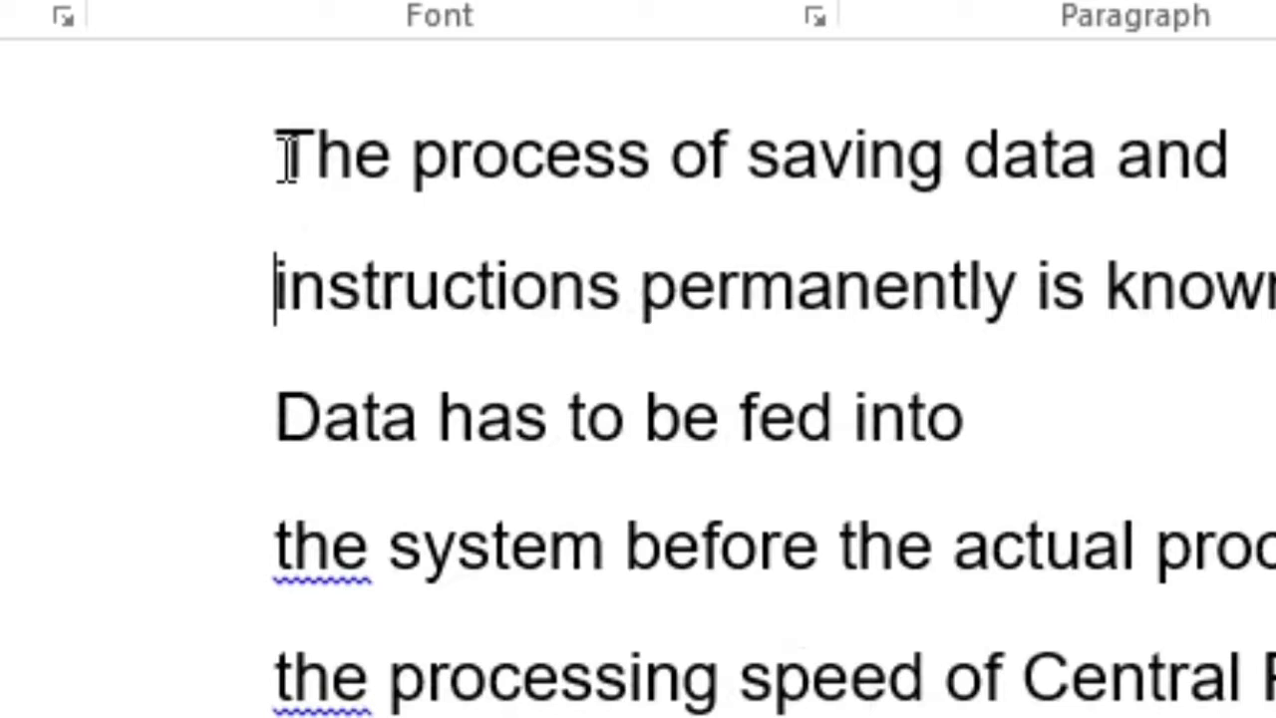
{"action": "left_click", "coordinate": [209, 171]}
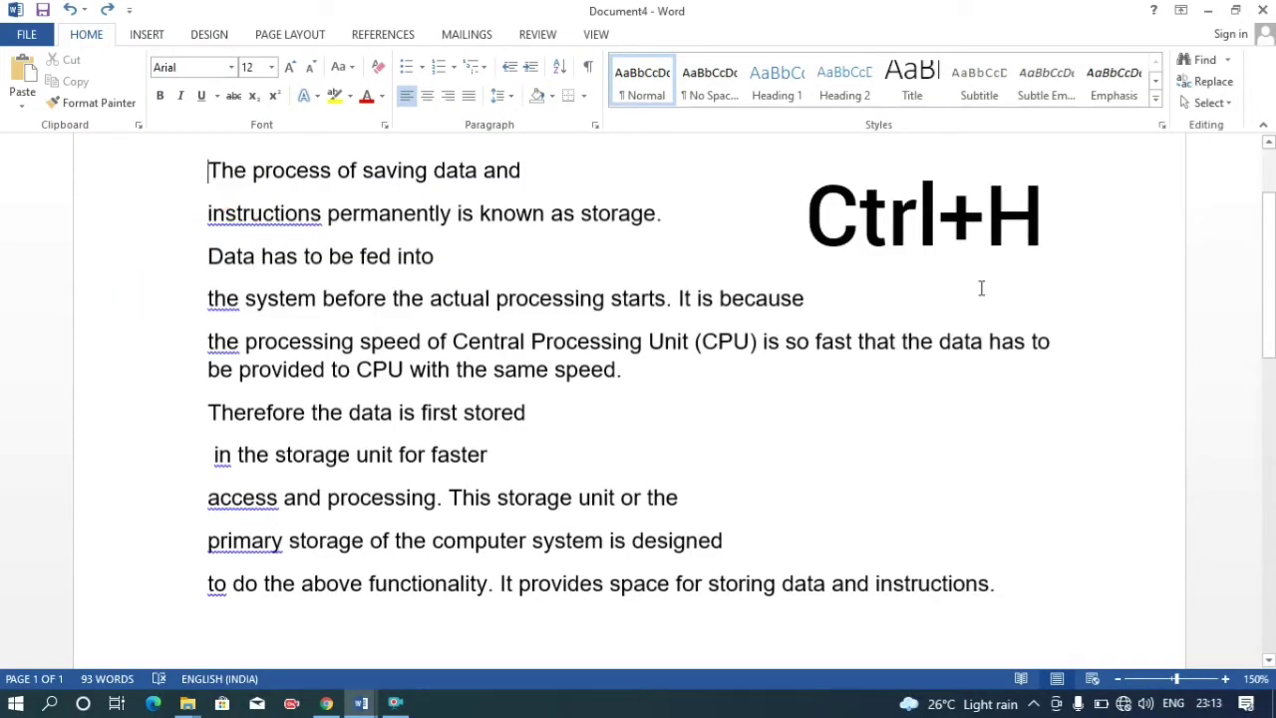
- Bring up Find and Replace on the Replace tab, positioned clear of the text
{"action": "key", "text": "ctrl+h"}
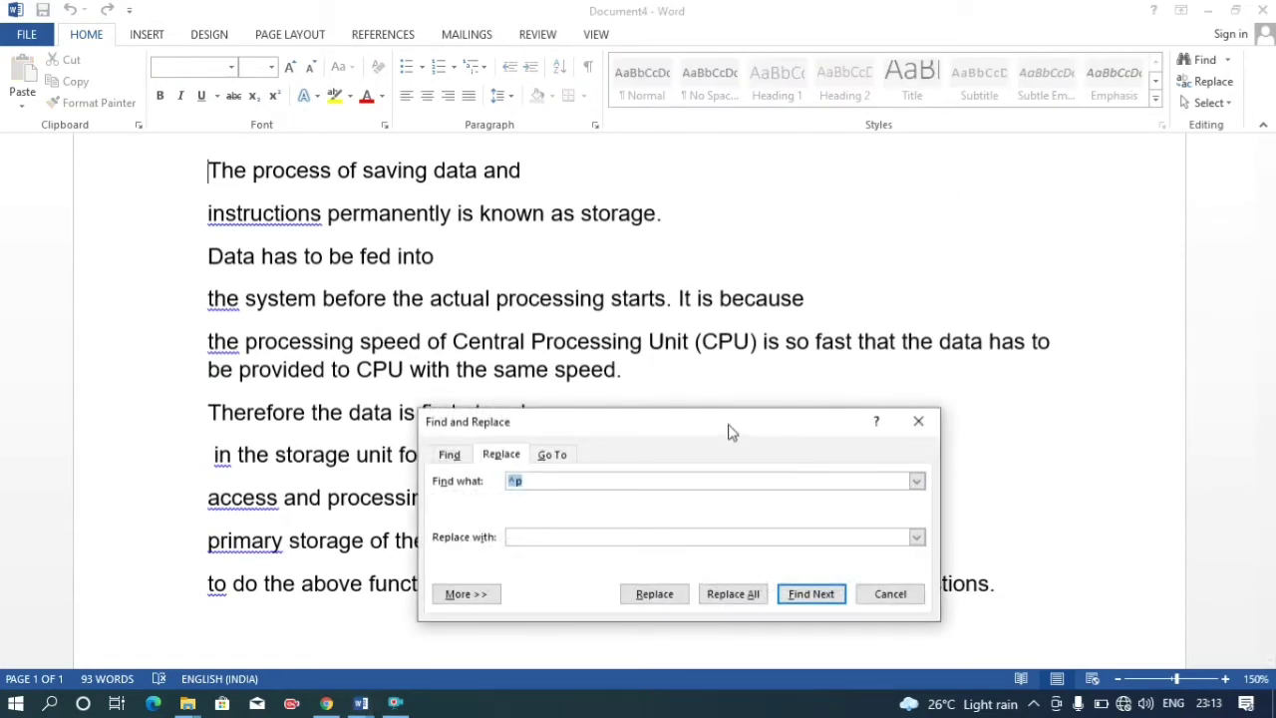
{"action": "mouse_move", "coordinate": [725, 431]}
{"action": "left_mouse_down"}
{"action": "mouse_move", "coordinate": [813, 398]}
{"action": "mouse_move", "coordinate": [962, 206]}
{"action": "left_mouse_up"}
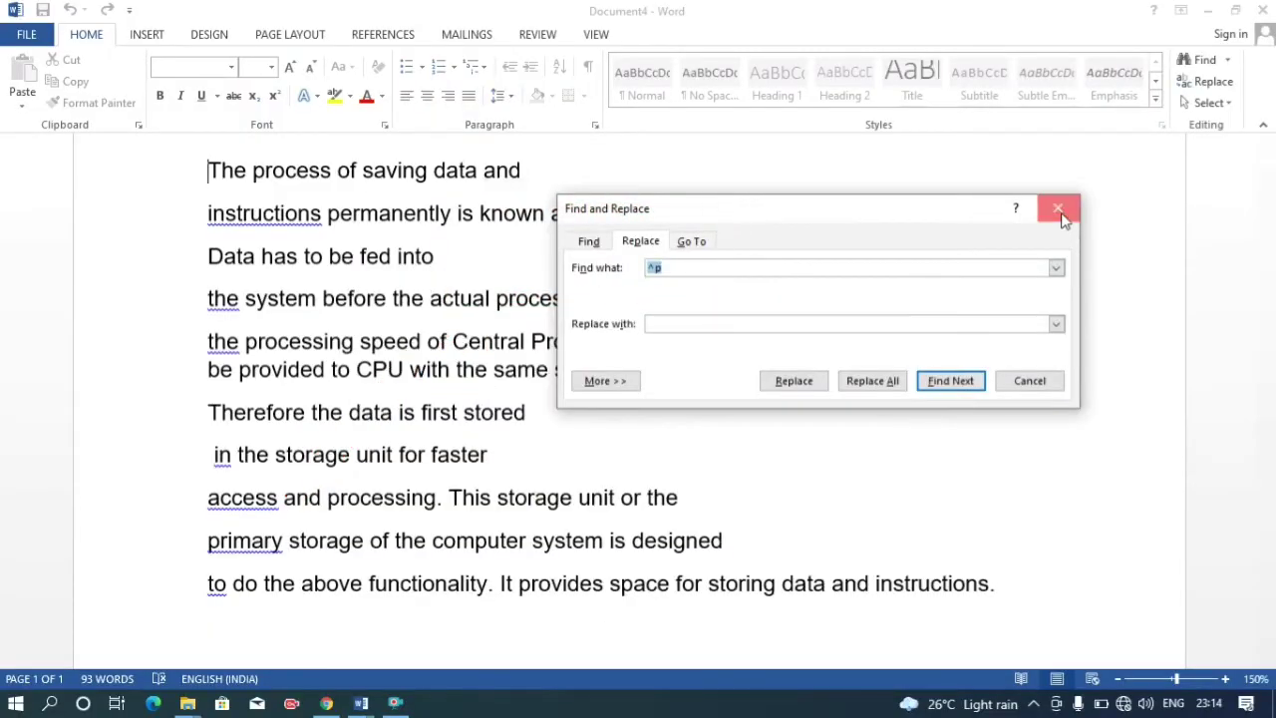
{"action": "left_click", "coordinate": [1058, 210]}
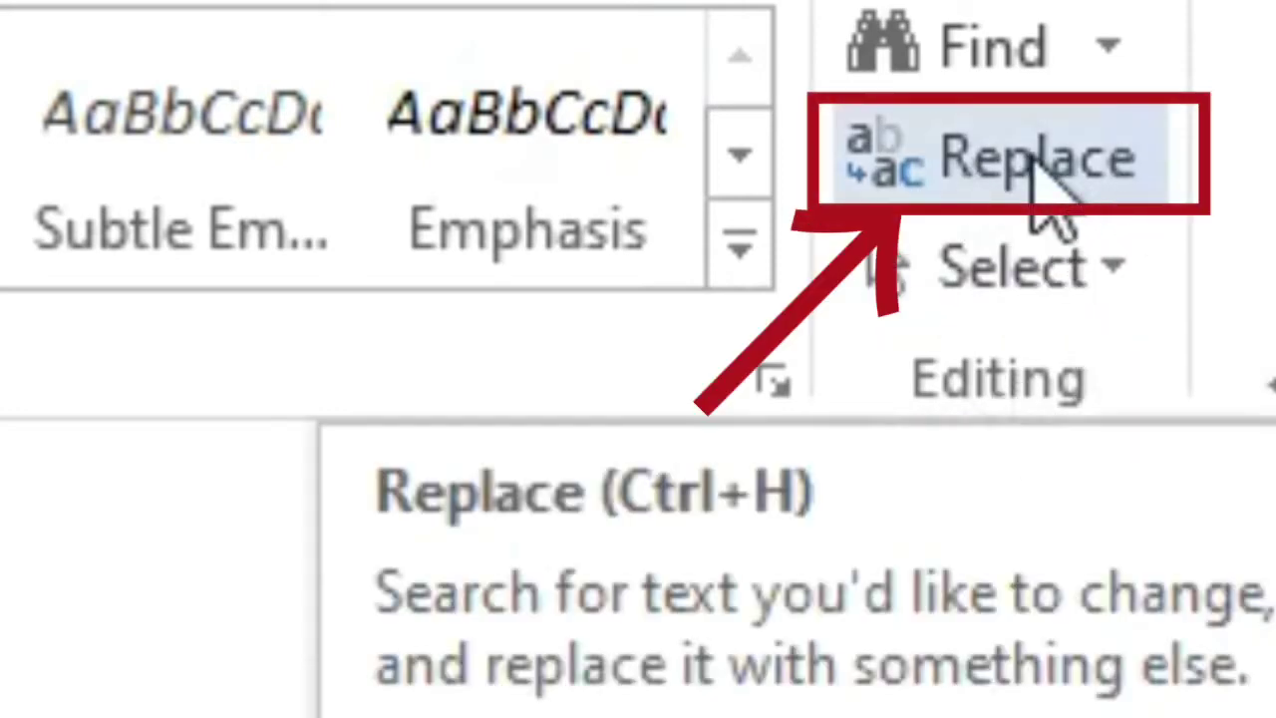
{"action": "left_click", "coordinate": [1116, 167]}
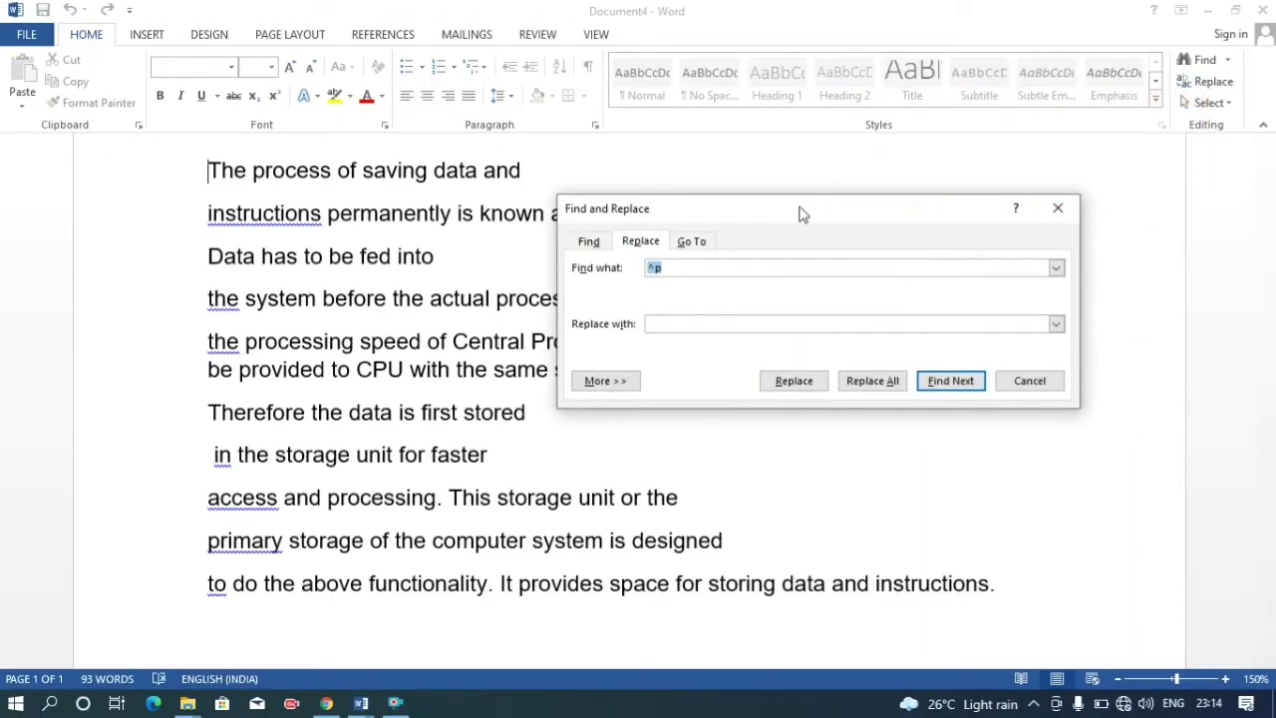
{"action": "mouse_move", "coordinate": [800, 212]}
{"action": "left_mouse_down"}
{"action": "mouse_move", "coordinate": [962, 397]}
{"action": "mouse_move", "coordinate": [950, 361]}
{"action": "left_mouse_up"}
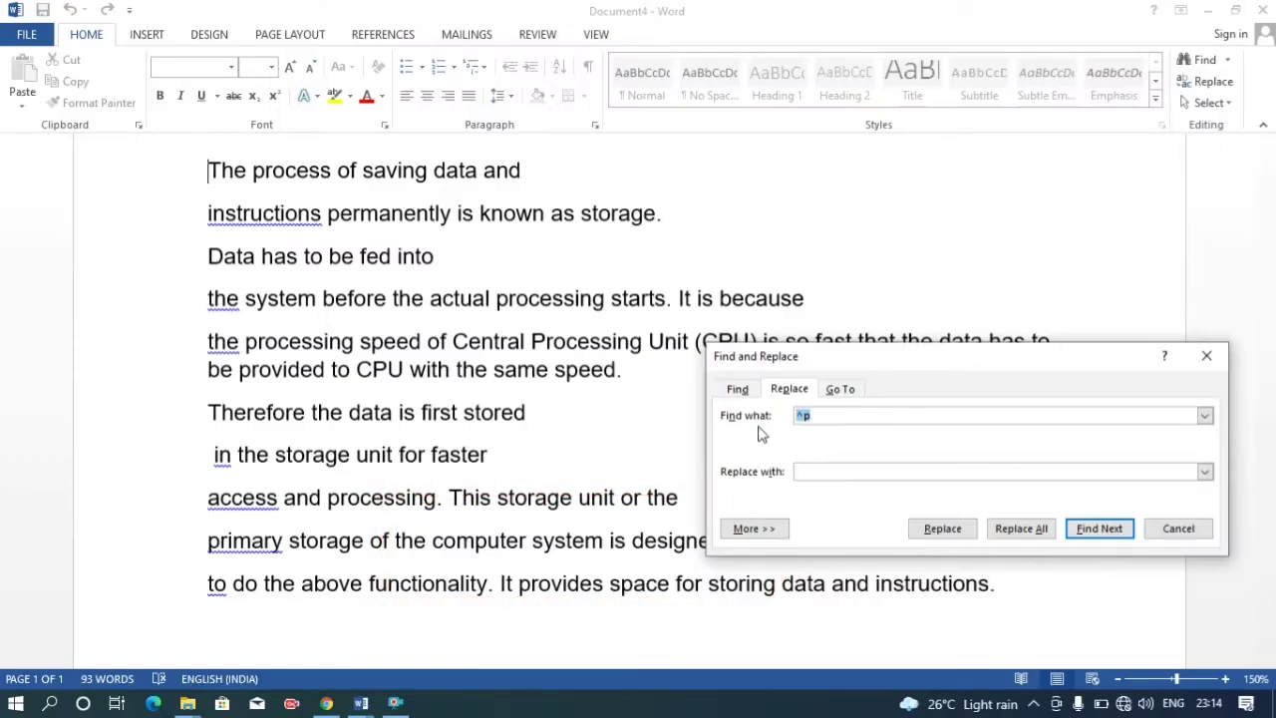
- Replace the old search term with ^p and move to the Replace with box
{"action": "key", "text": "BackSpace"}
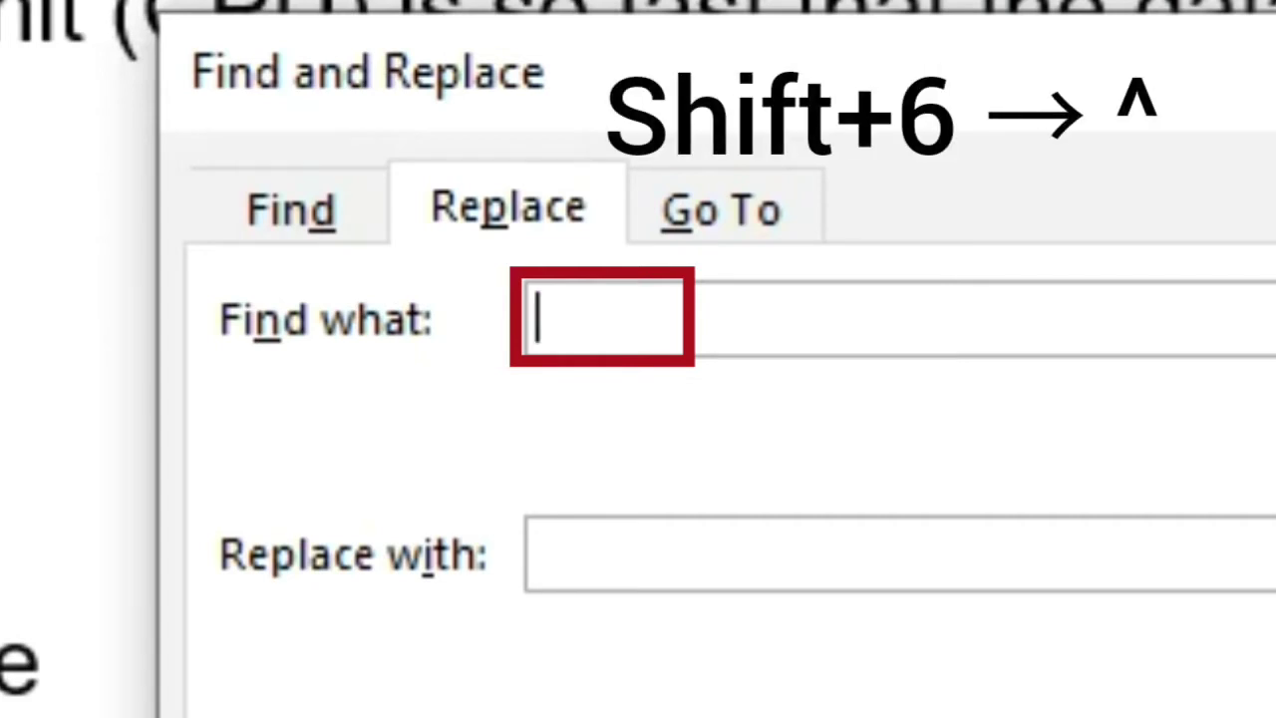
{"action": "type", "text": "^"}
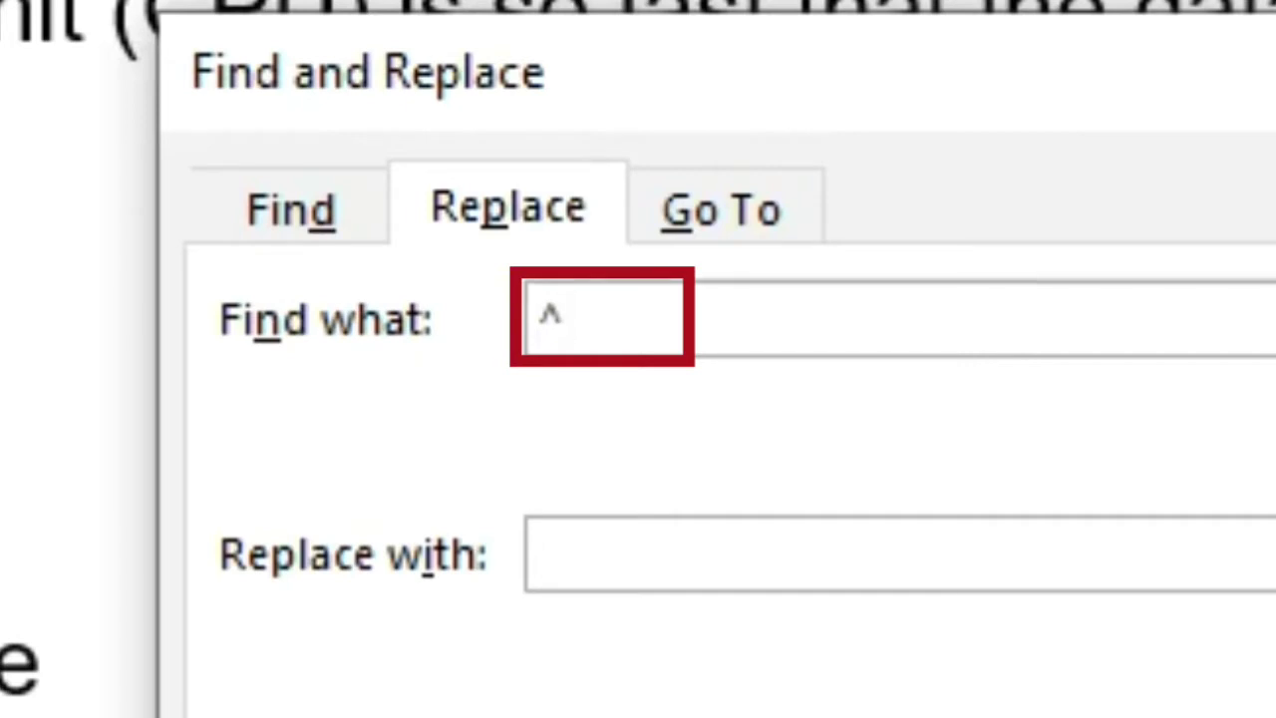
{"action": "type", "text": "p"}
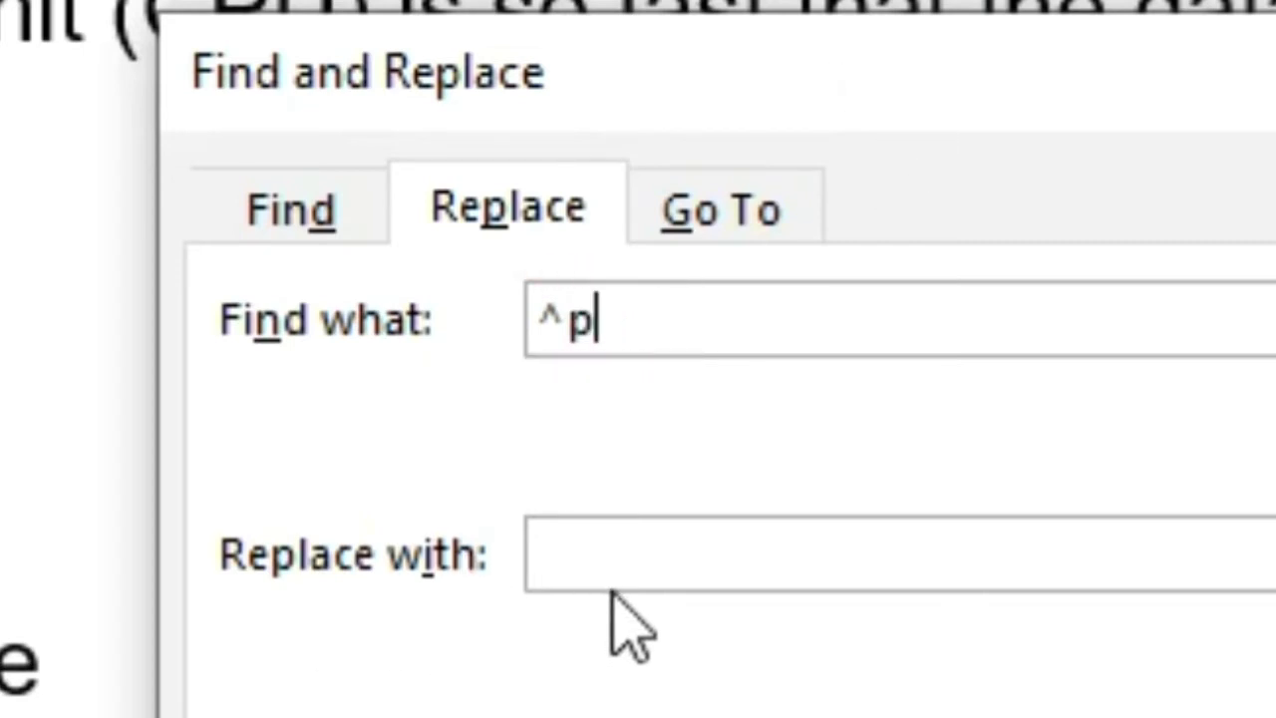
{"action": "left_click", "coordinate": [544, 556]}
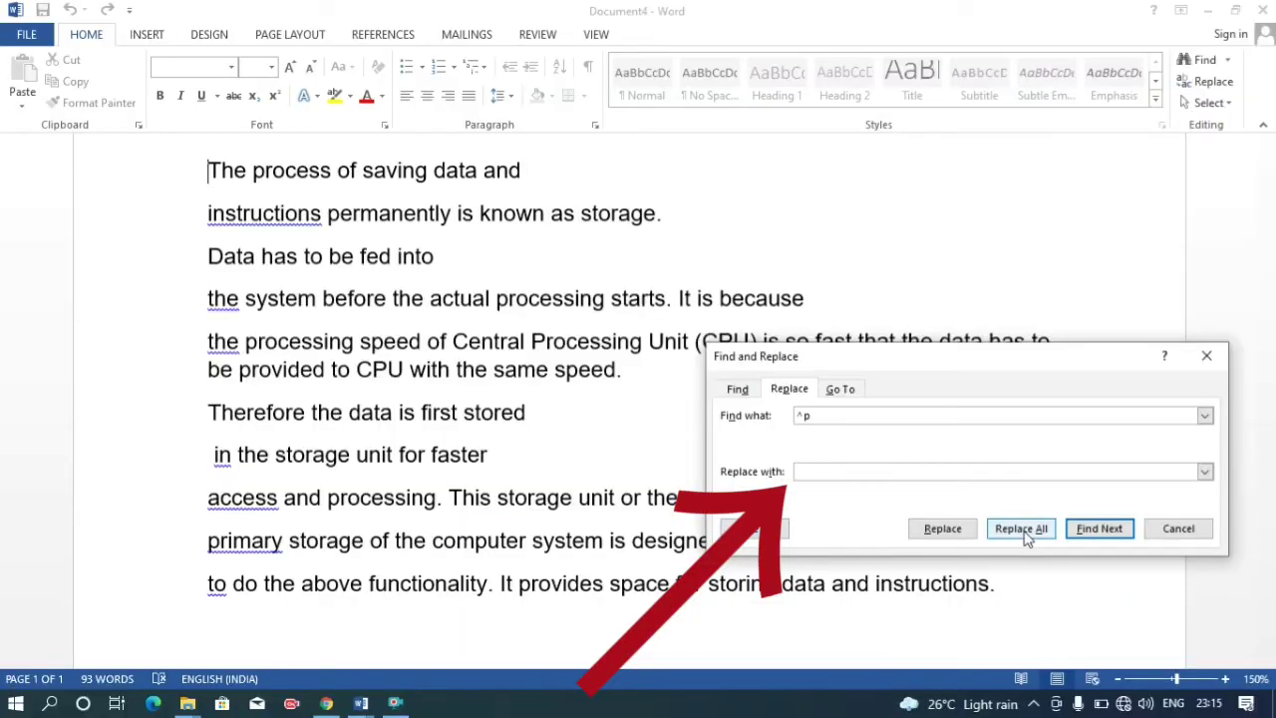
- Replace every paragraph mark with a space, dismiss the summary, and move the dialog aside
{"action": "left_click", "coordinate": [1026, 536]}
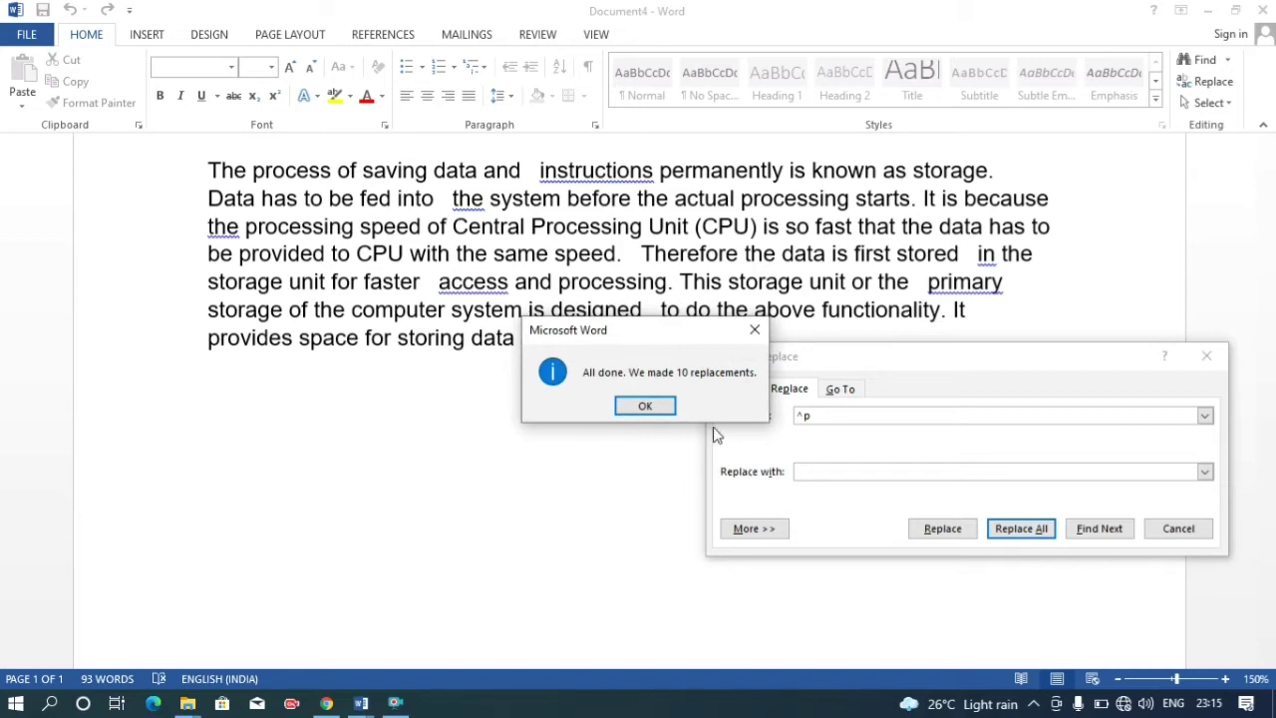
{"action": "left_click", "coordinate": [645, 408]}
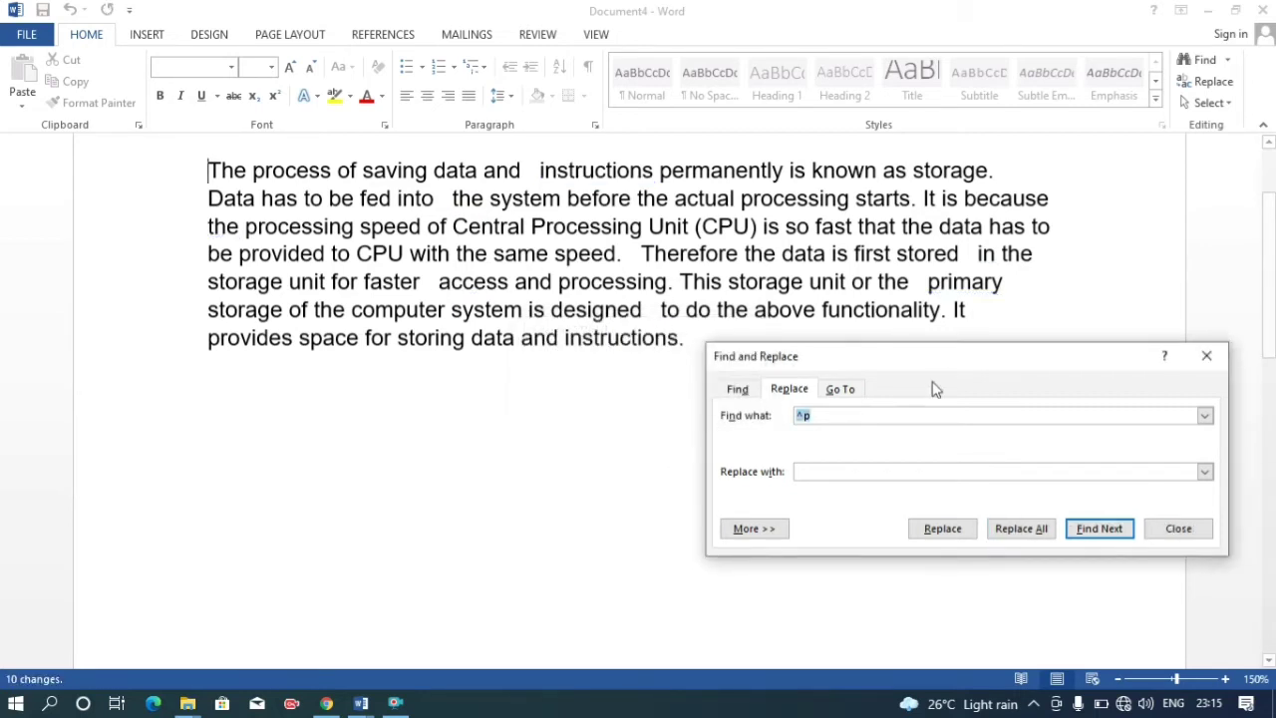
{"action": "left_click_drag", "start_coordinate": [959, 365], "coordinate": [765, 371]}
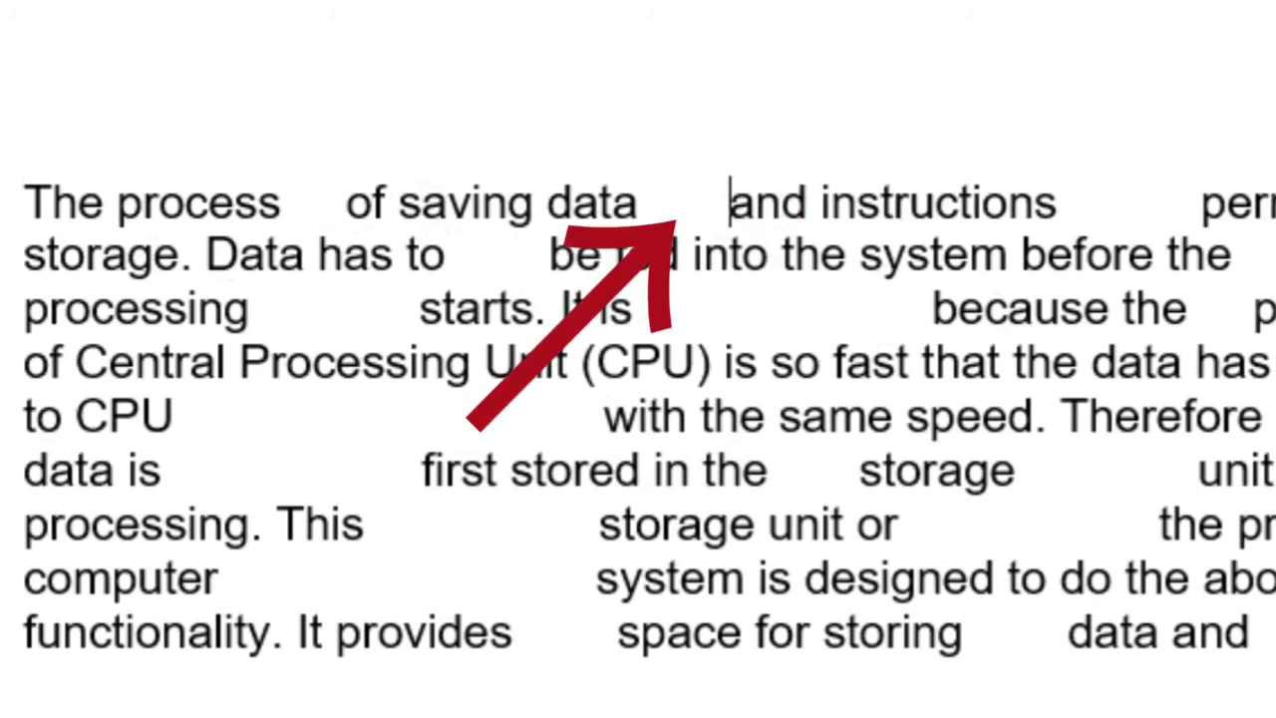
{"action": "key", "text": "BackSpace"}
{"action": "key", "text": "BackSpace"}
{"action": "key", "text": "BackSpace"}
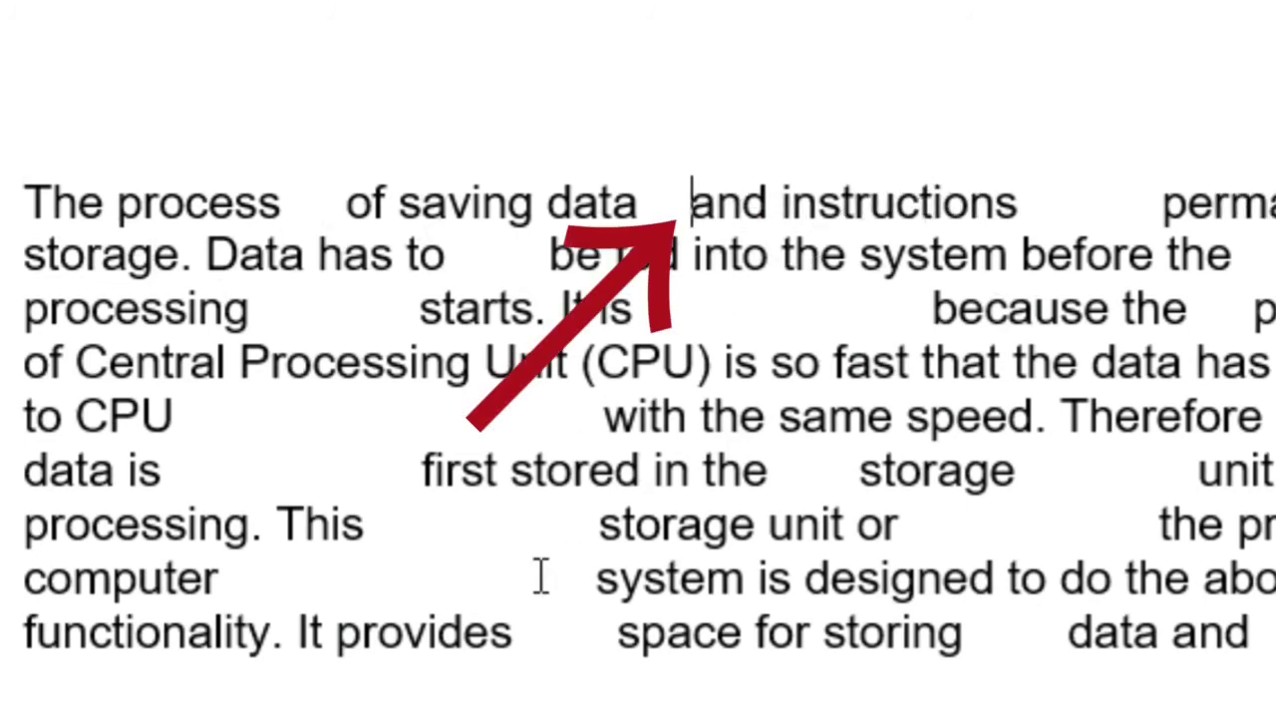
{"action": "left_click", "coordinate": [604, 416]}
{"action": "key", "text": "BackSpace"}
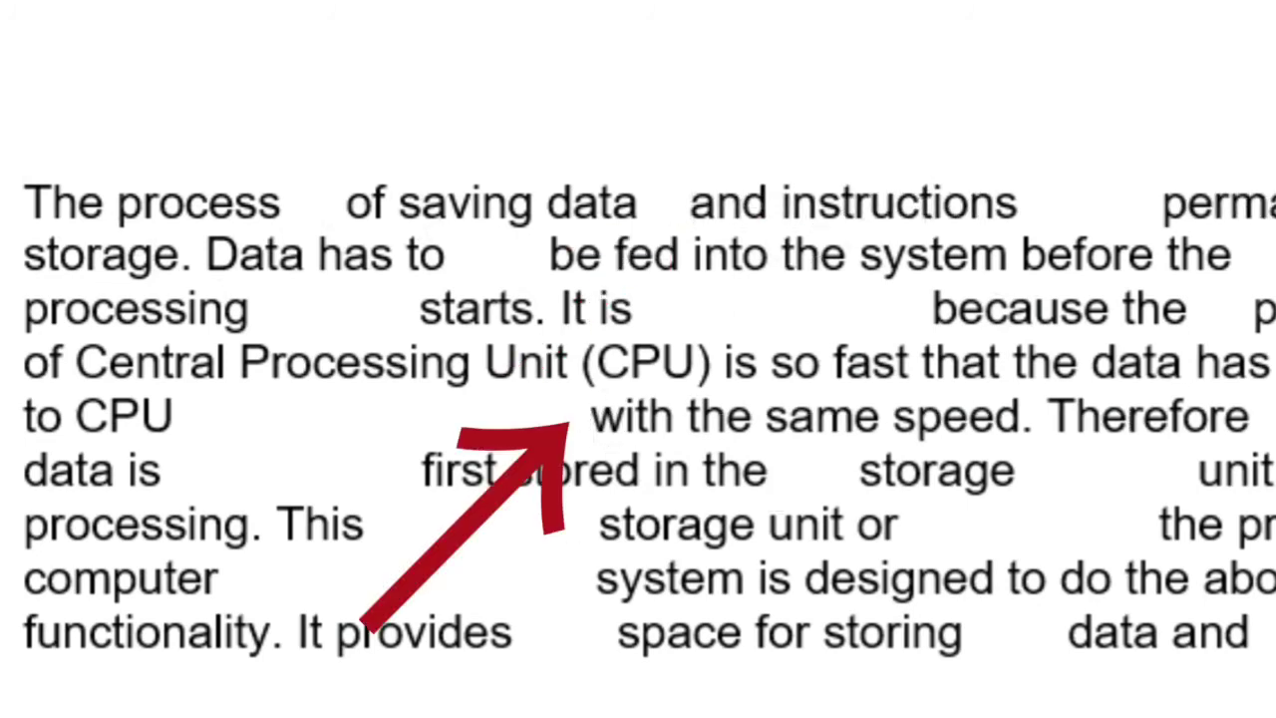
{"action": "key", "text": "BackSpace"}
{"action": "key", "text": "BackSpace"}
{"action": "key", "text": "BackSpace"}
{"action": "key", "text": "BackSpace"}
{"action": "key", "text": "BackSpace"}
{"action": "key", "text": "BackSpace"}
{"action": "key", "text": "BackSpace"}
{"action": "key", "text": "BackSpace"}
{"action": "key", "text": "BackSpace"}
{"action": "key", "text": "BackSpace"}
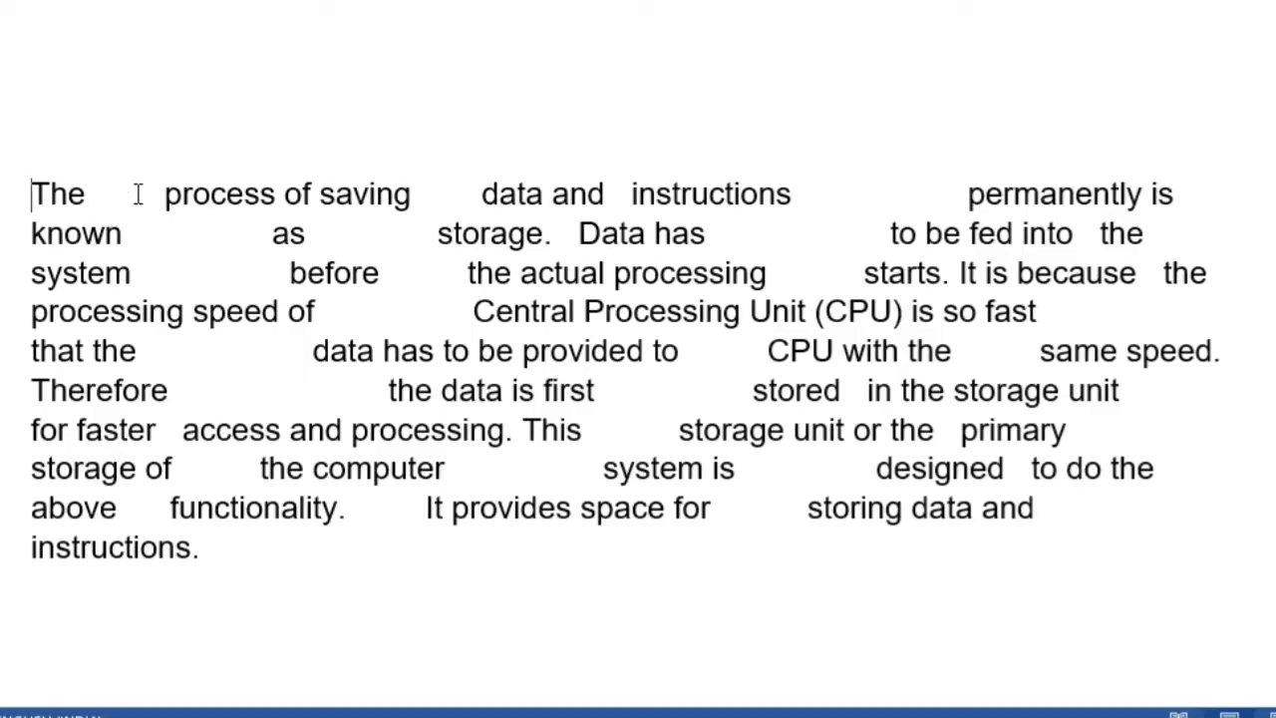
{"action": "left_click_drag", "start_coordinate": [97, 196], "coordinate": [160, 194]}
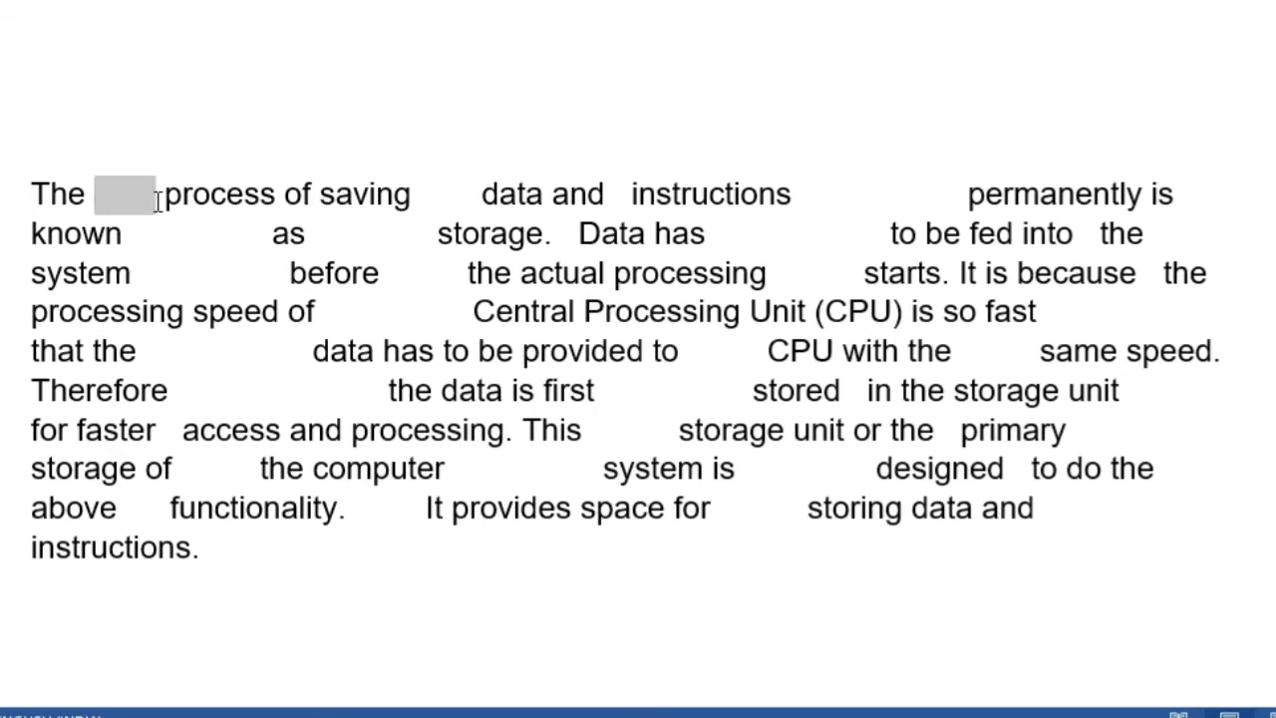
{"action": "left_click", "coordinate": [424, 195]}
{"action": "double_click", "coordinate": [443, 195]}
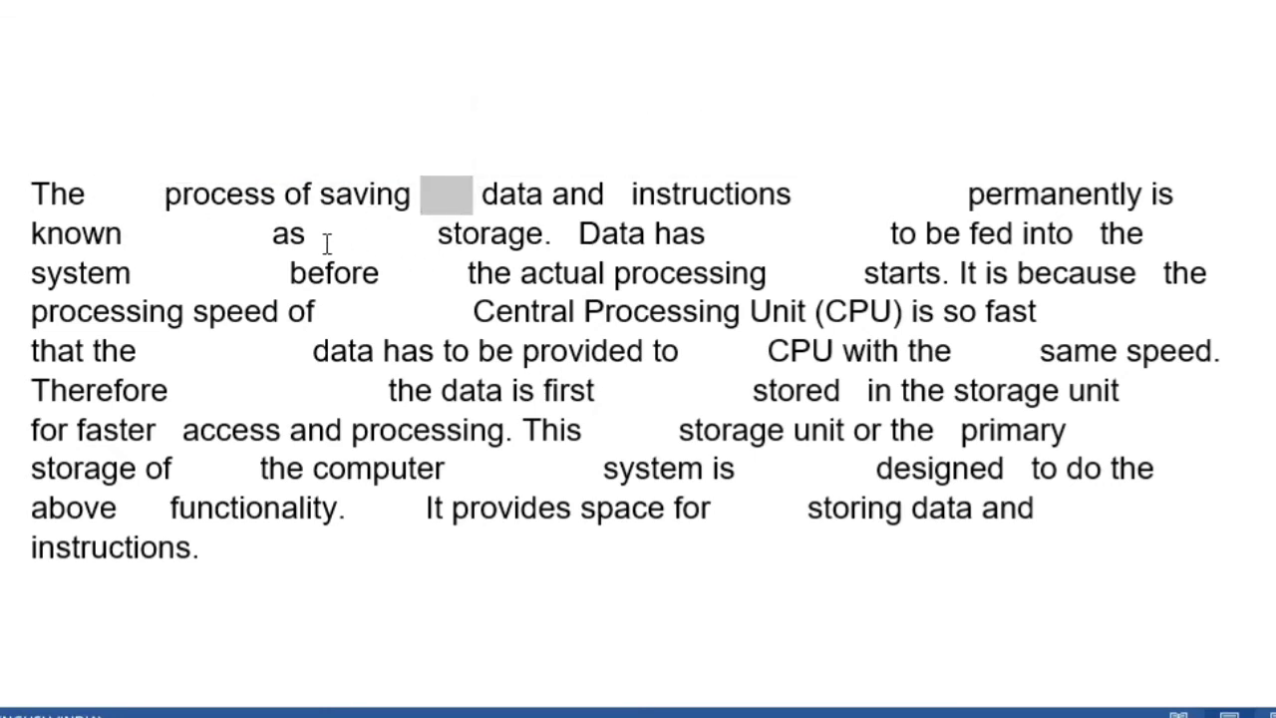
{"action": "left_click_drag", "start_coordinate": [325, 239], "coordinate": [403, 239]}
{"action": "double_click", "coordinate": [419, 275]}
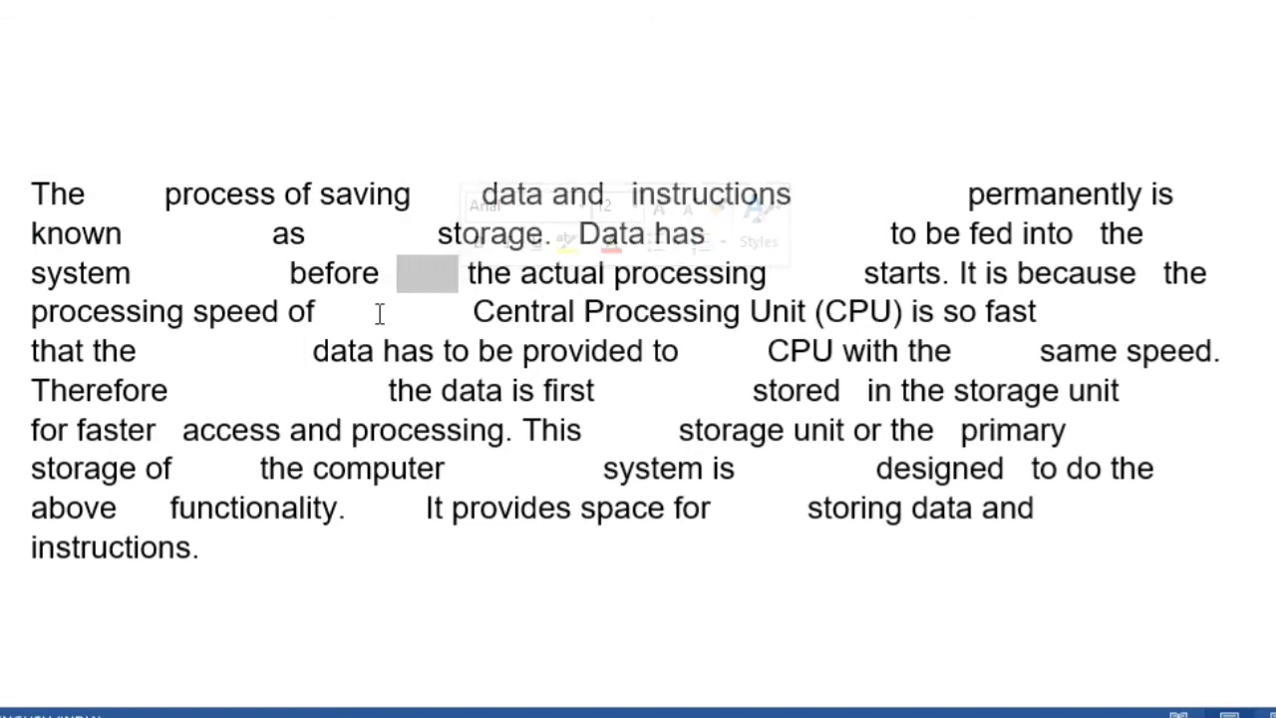
{"action": "left_click_drag", "start_coordinate": [333, 313], "coordinate": [435, 314]}
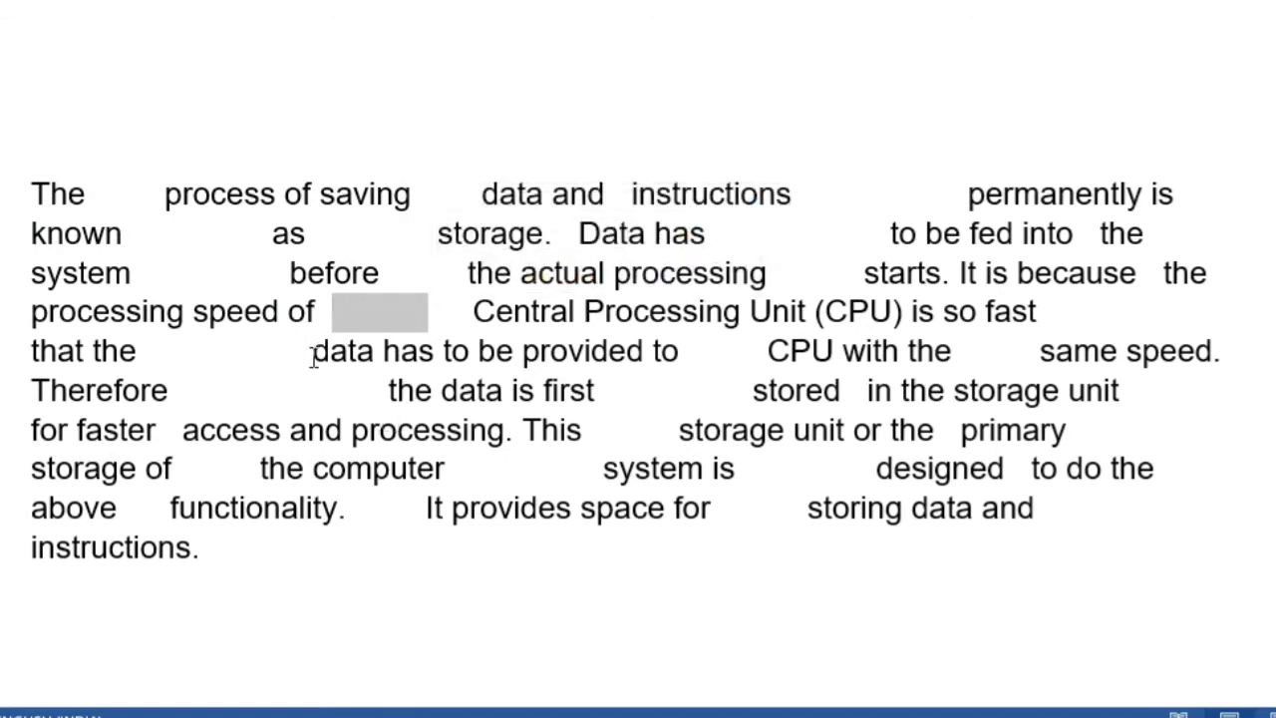
{"action": "left_click", "coordinate": [165, 193]}
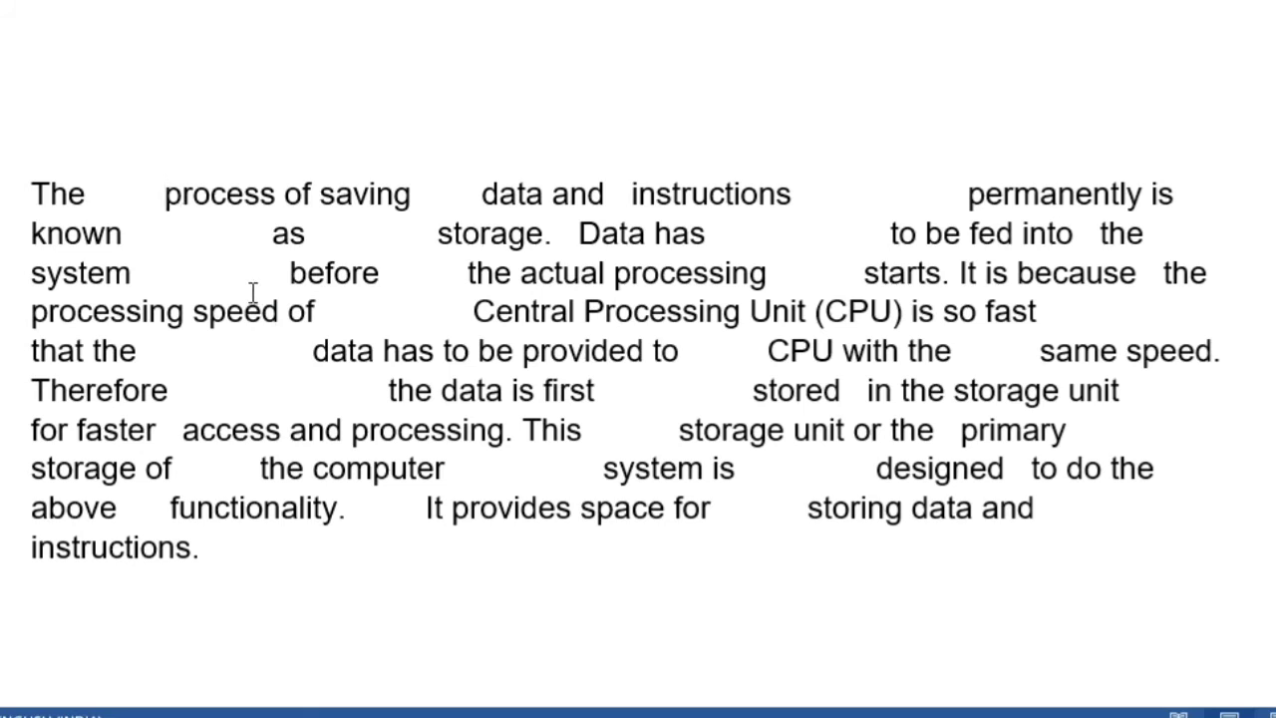
{"action": "key", "text": "BackSpace"}
{"action": "key", "text": "BackSpace"}
{"action": "key", "text": "BackSpace"}
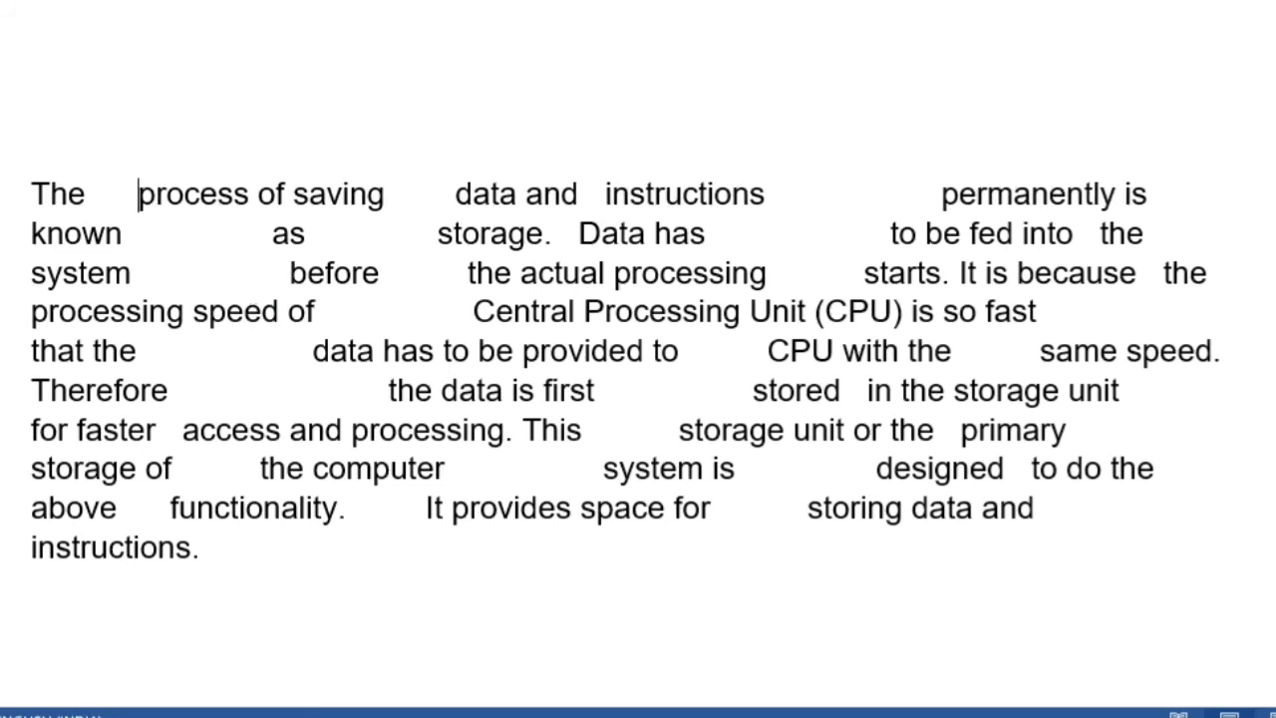
{"action": "key", "text": "BackSpace"}
{"action": "key", "text": "BackSpace"}
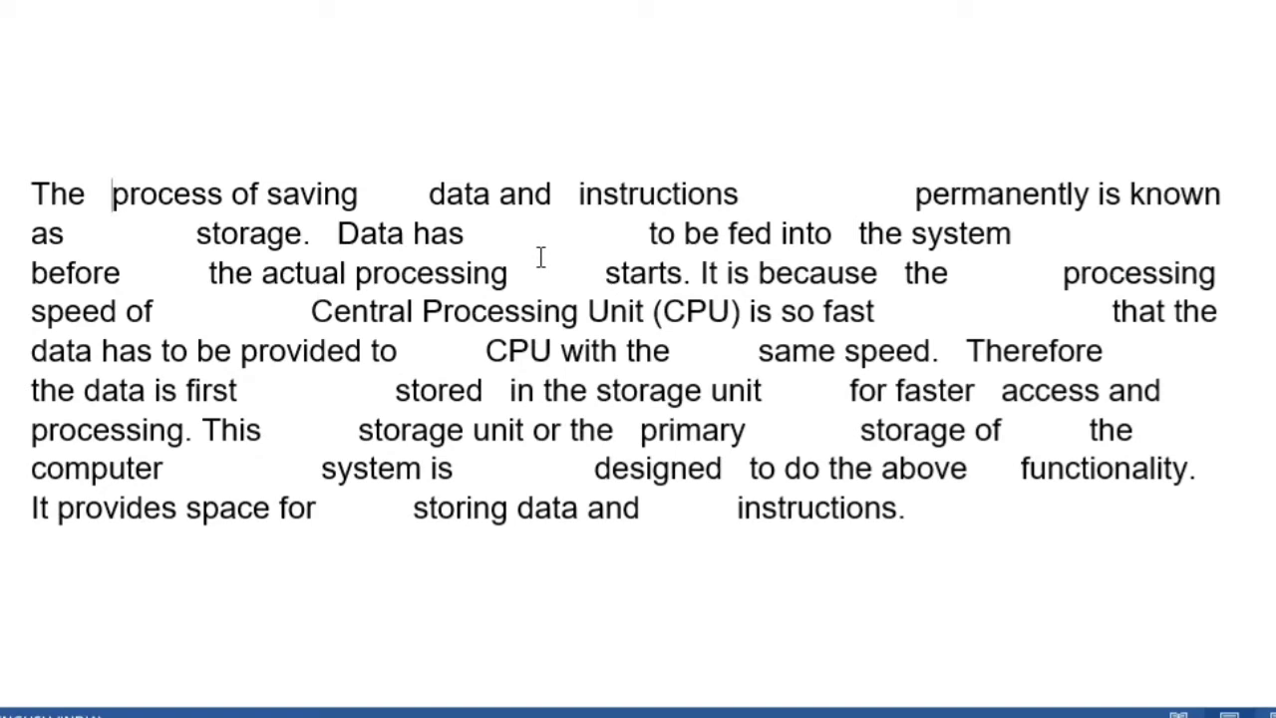
{"action": "key", "text": "Tab"}
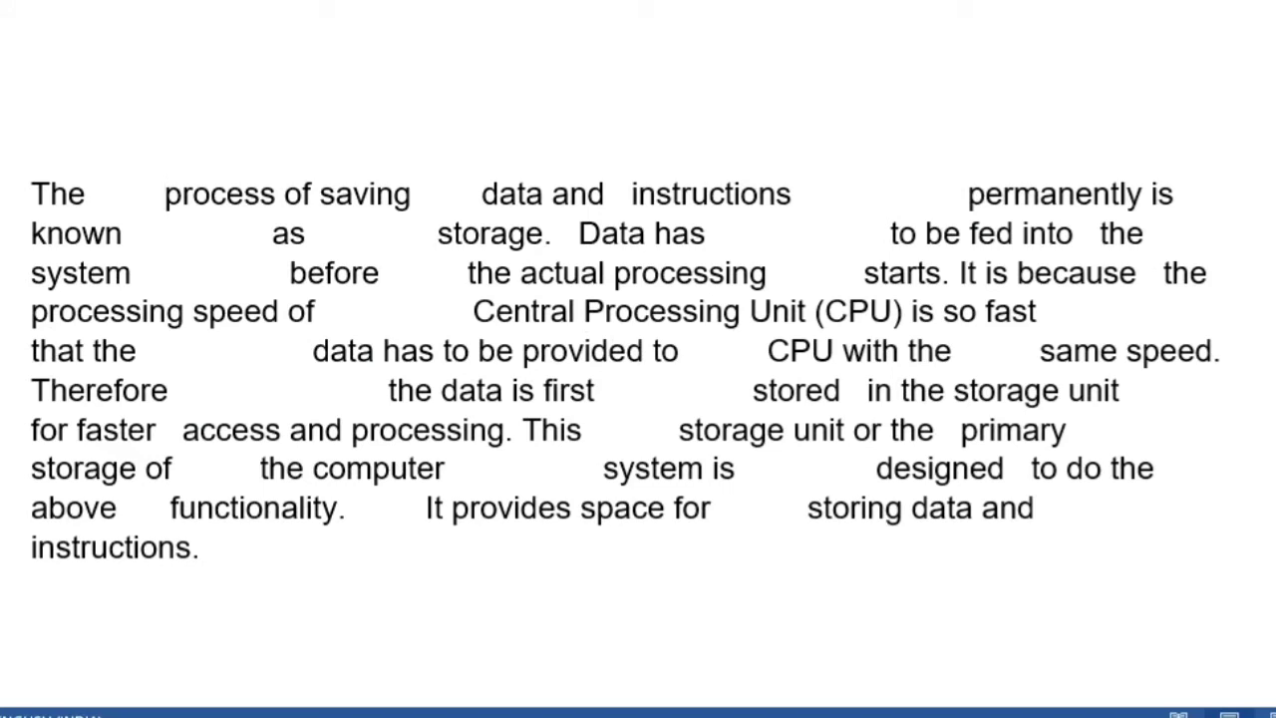
{"action": "scroll", "coordinate": [621, 333], "scroll_direction": "down", "scroll_amount": 2}
{"action": "scroll", "coordinate": [299, 418], "scroll_direction": "up", "scroll_amount": 2}
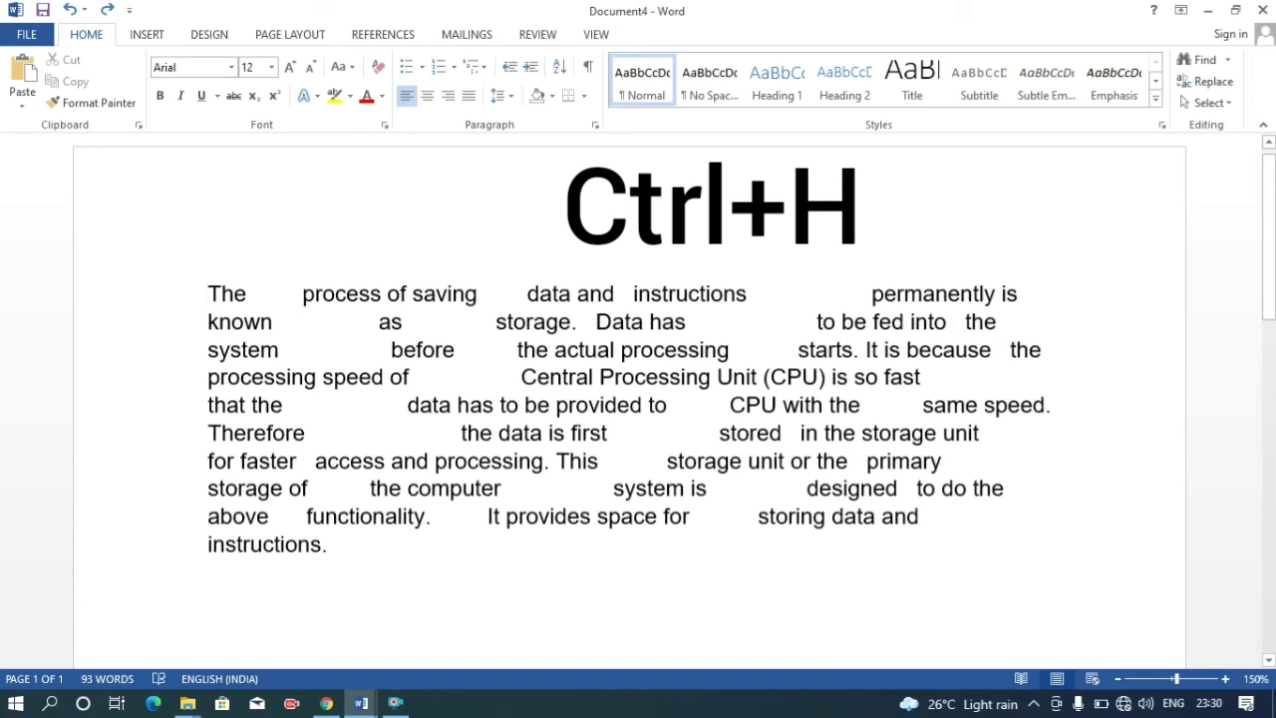
- Reopen Find and Replace beside the text and delete the previous search term
{"action": "key", "text": "ctrl+h"}
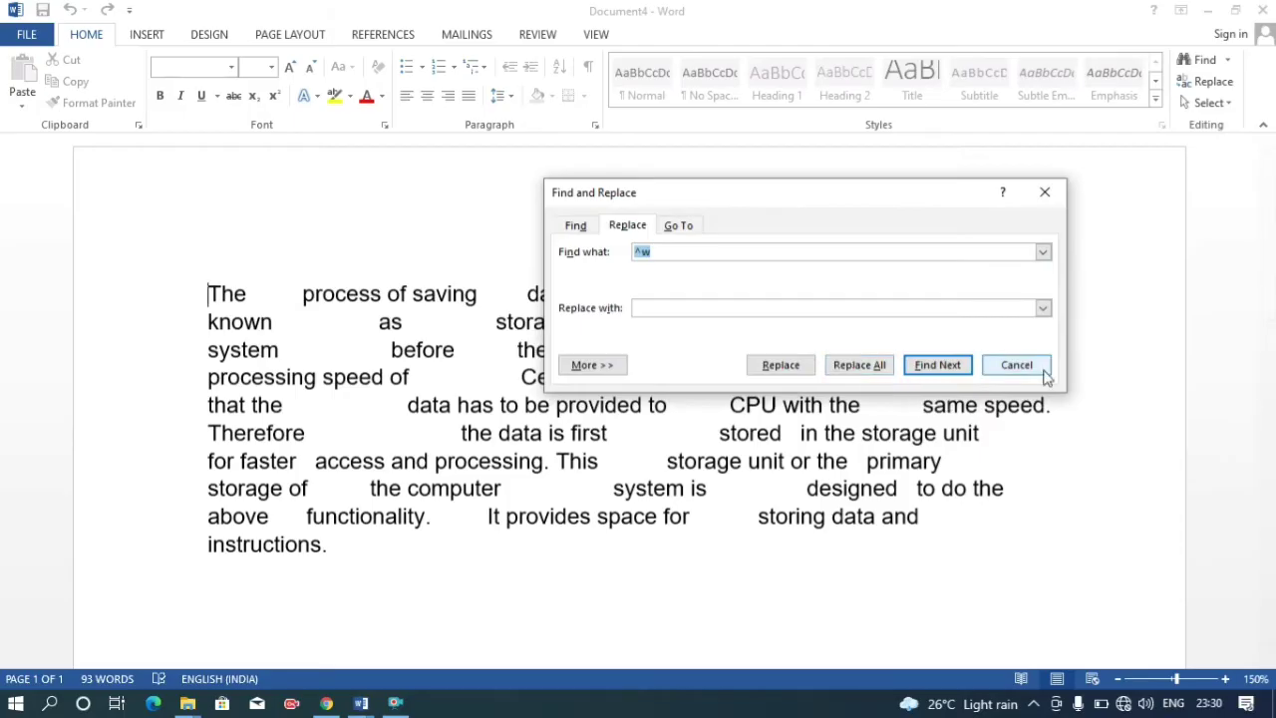
{"action": "left_click", "coordinate": [1045, 366]}
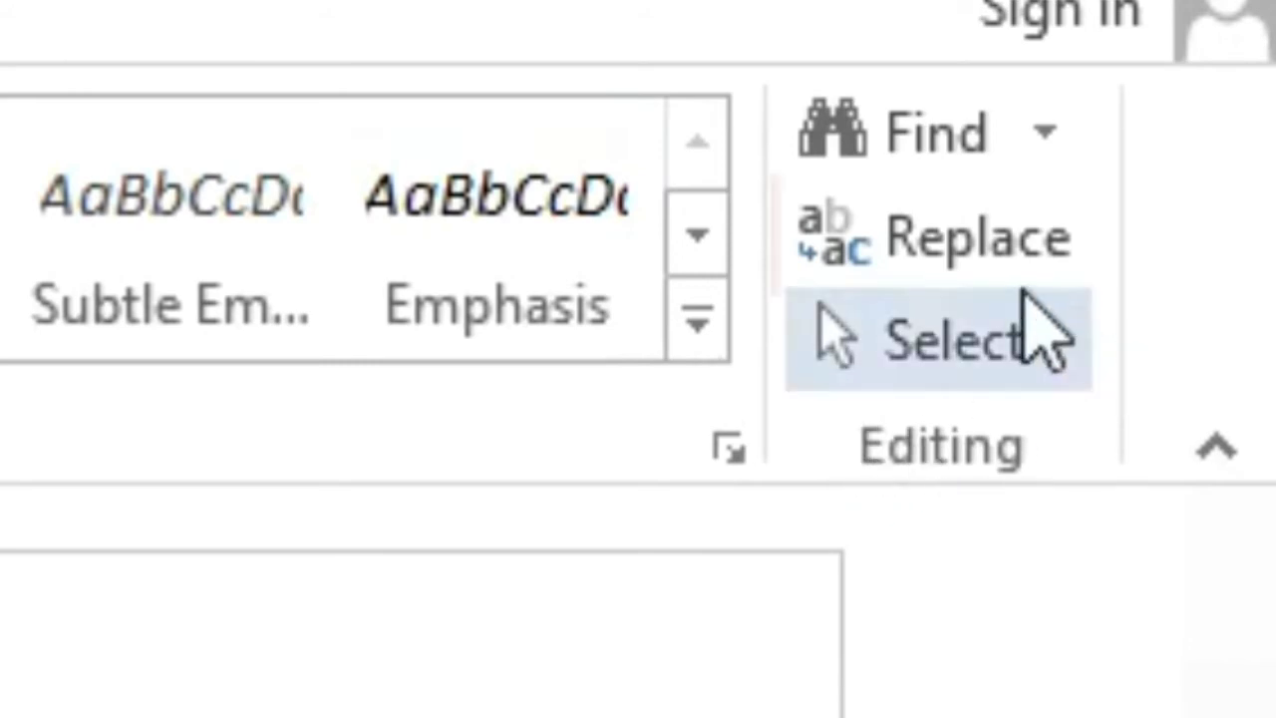
{"action": "left_click", "coordinate": [975, 242]}
{"action": "mouse_move", "coordinate": [840, 205]}
{"action": "left_mouse_down"}
{"action": "mouse_move", "coordinate": [1027, 202]}
{"action": "mouse_move", "coordinate": [1039, 354]}
{"action": "left_mouse_up"}
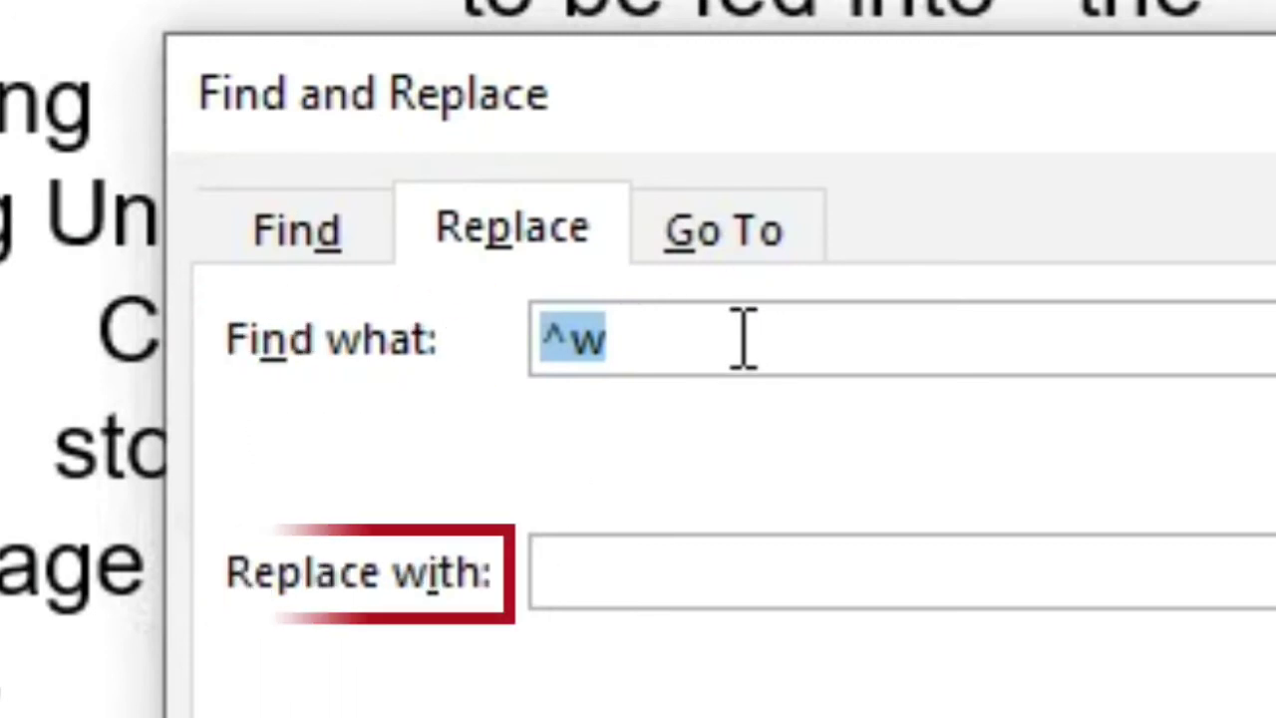
{"action": "key", "text": "BackSpace"}
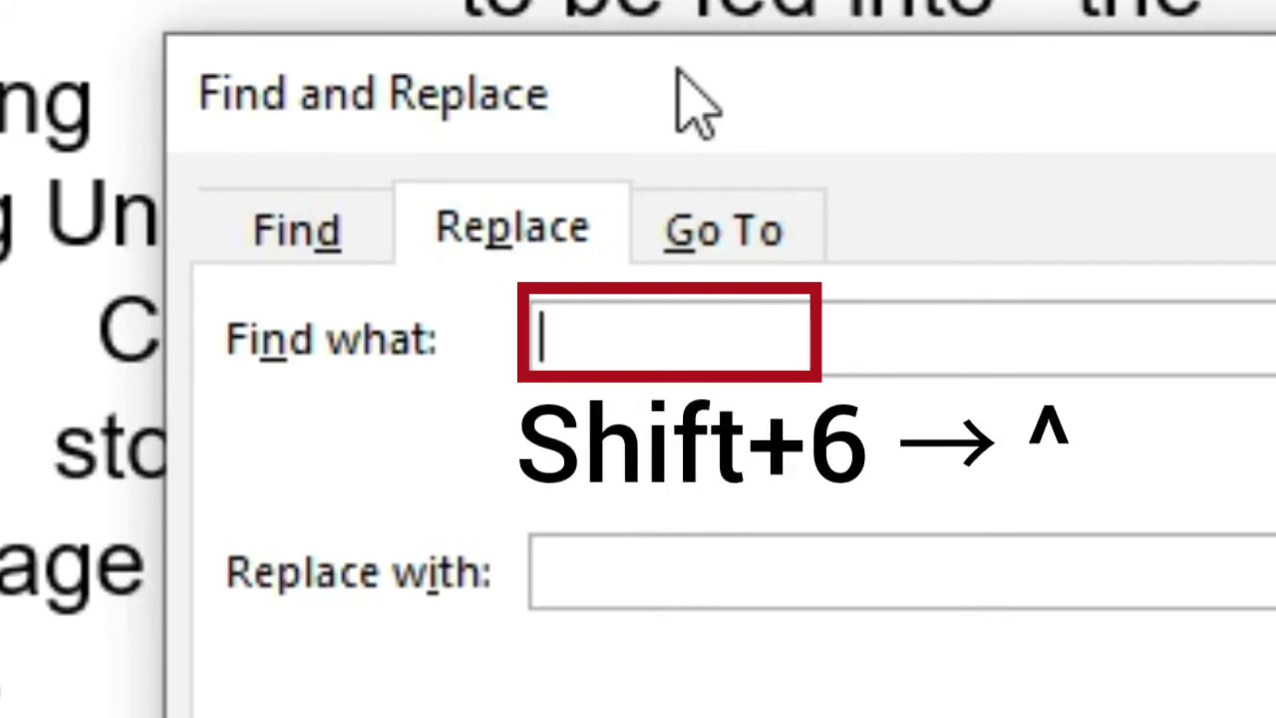
- Search for ^w (any white space) and move to the Replace with field
{"action": "type", "text": "^"}
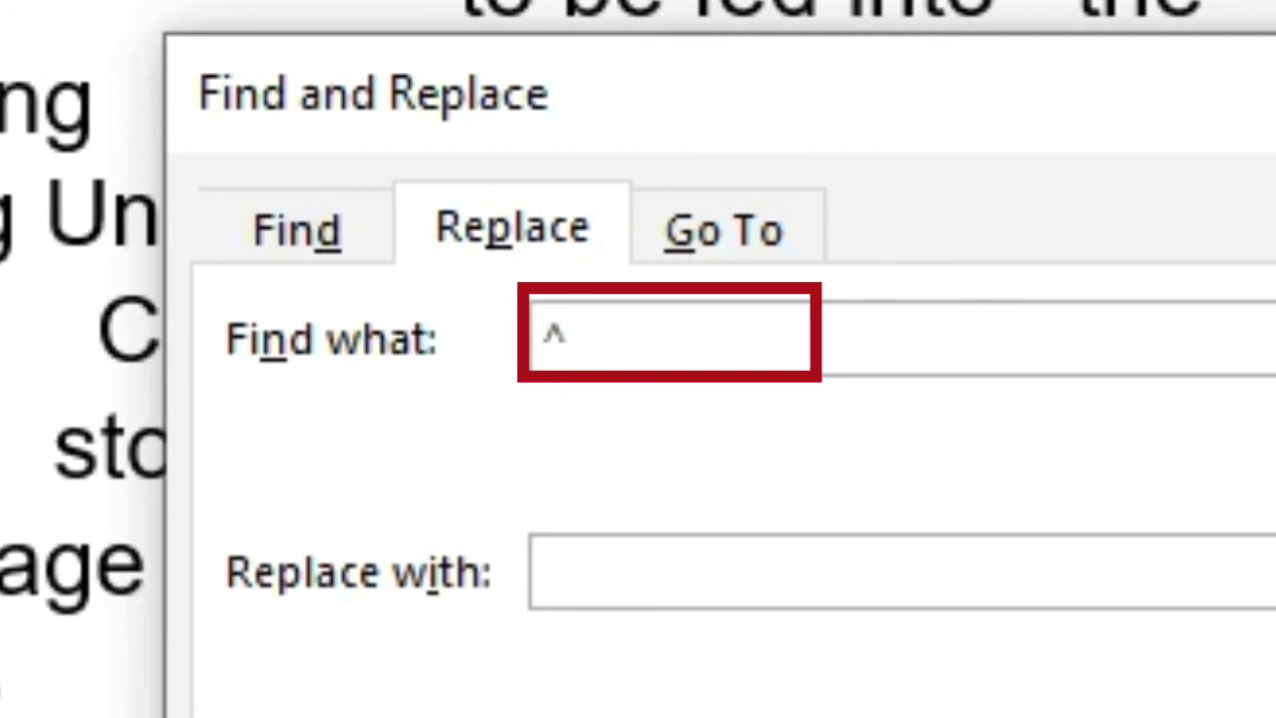
{"action": "type", "text": "w"}
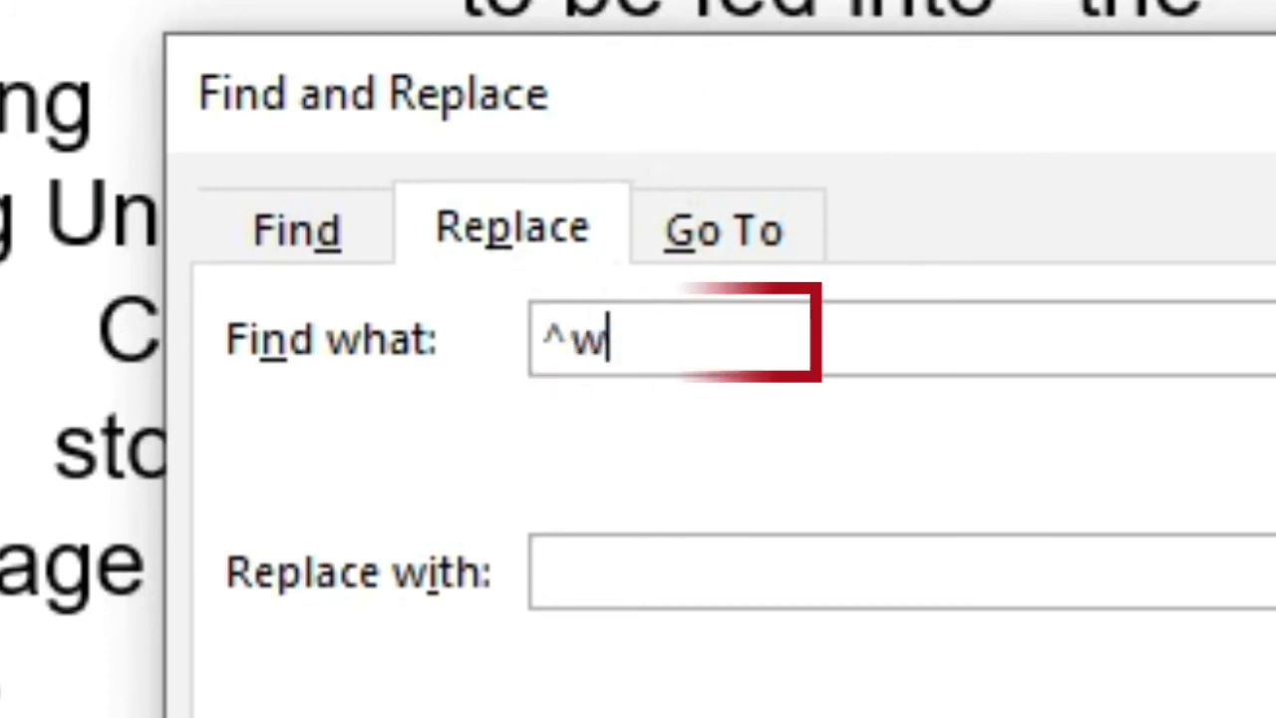
{"action": "left_click", "coordinate": [556, 573]}
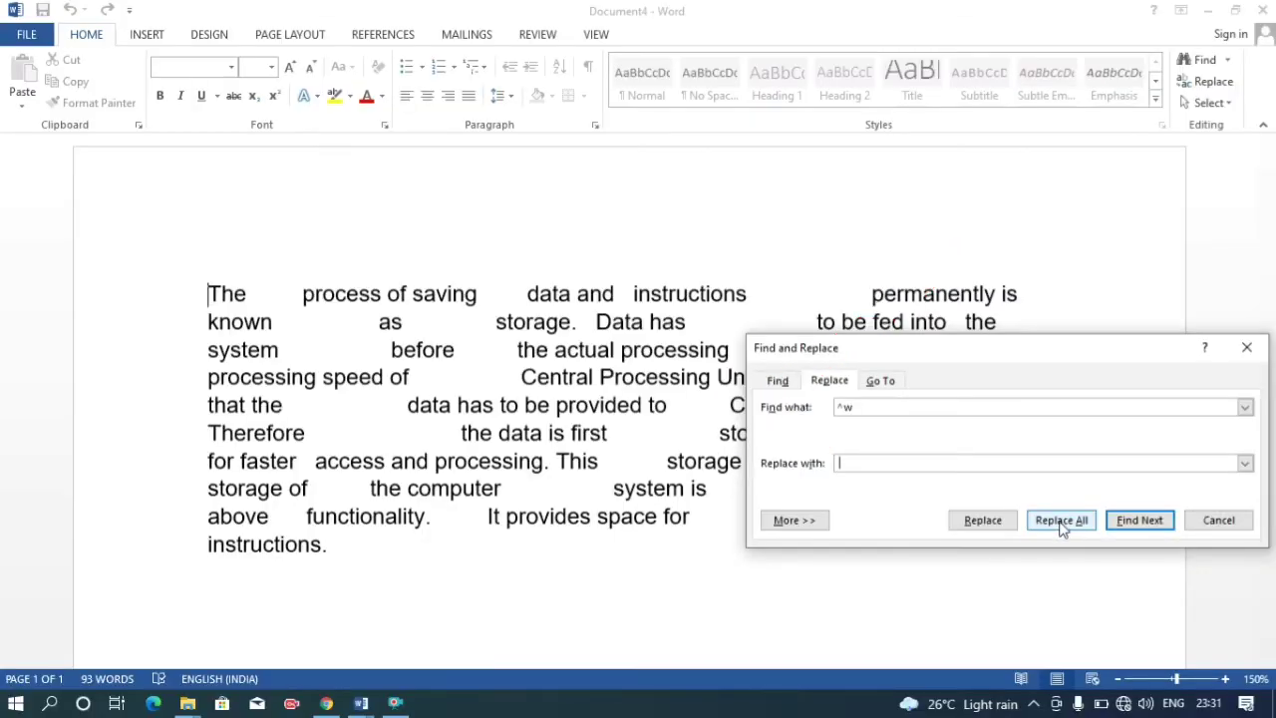
- Replace all 93 white-space gaps, acknowledge the summary, and close Find and Replace
{"action": "left_click", "coordinate": [1062, 529]}
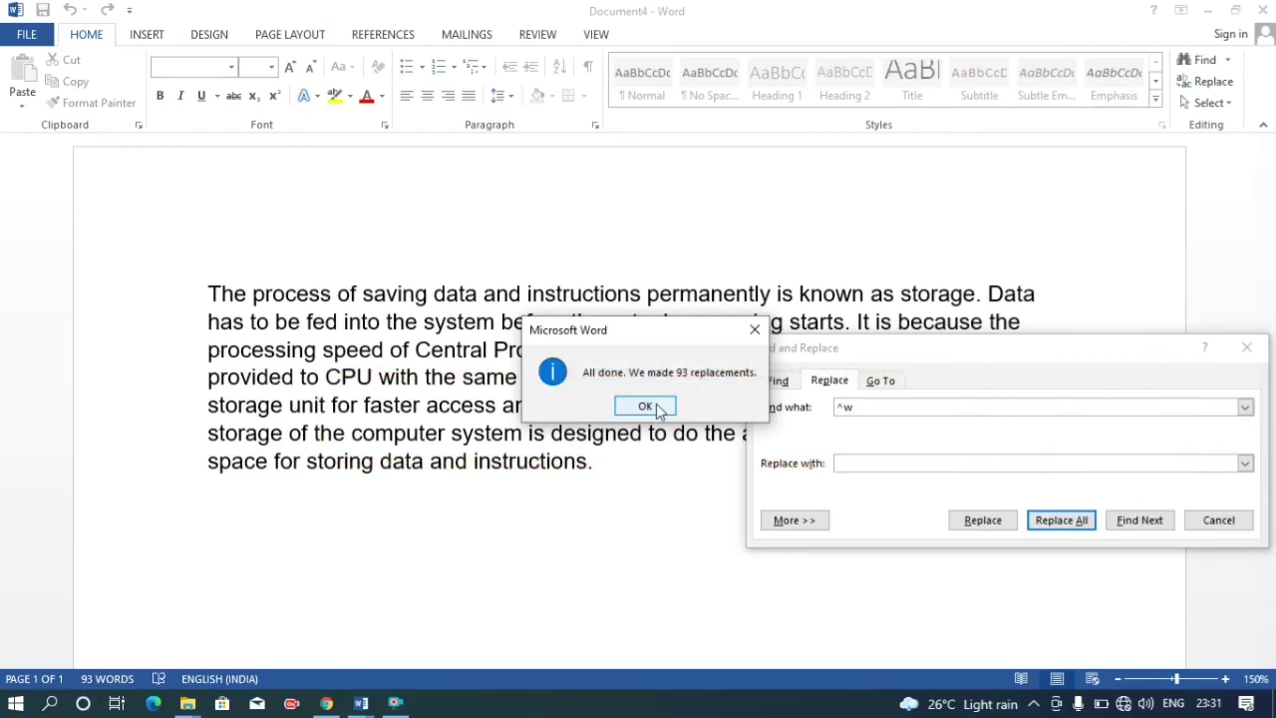
{"action": "left_click", "coordinate": [647, 406]}
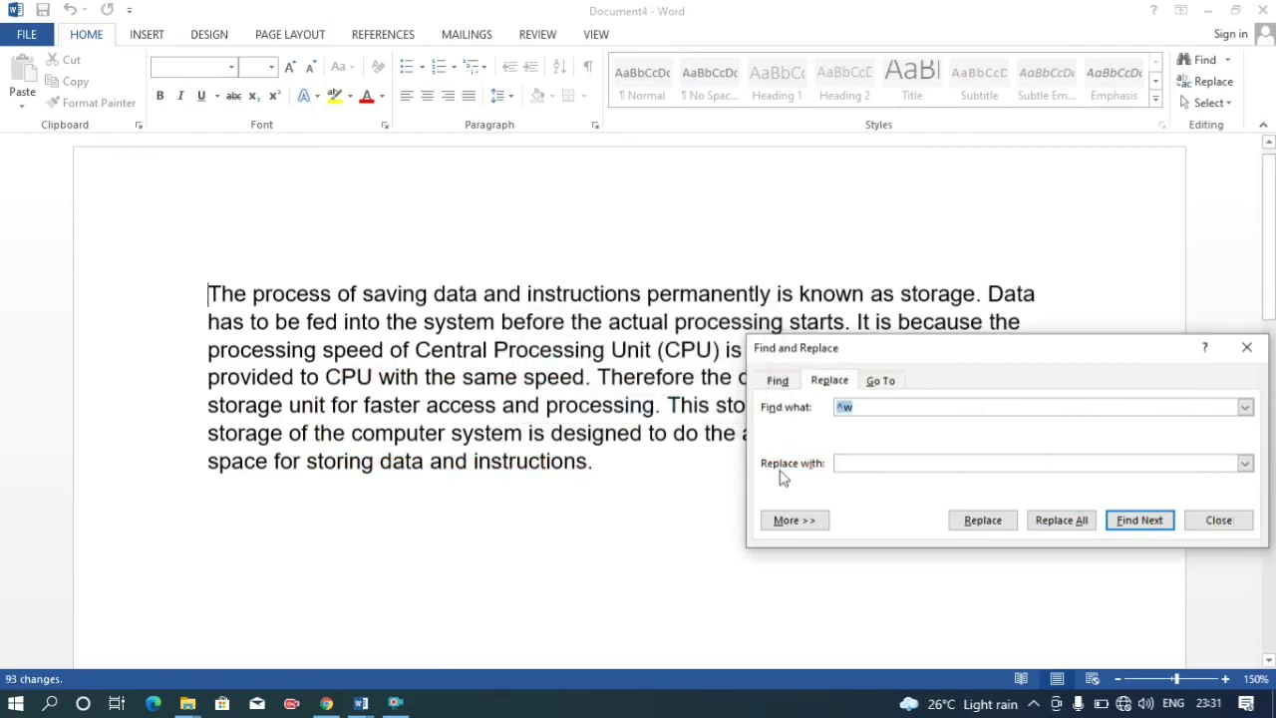
{"action": "left_click", "coordinate": [1218, 520]}
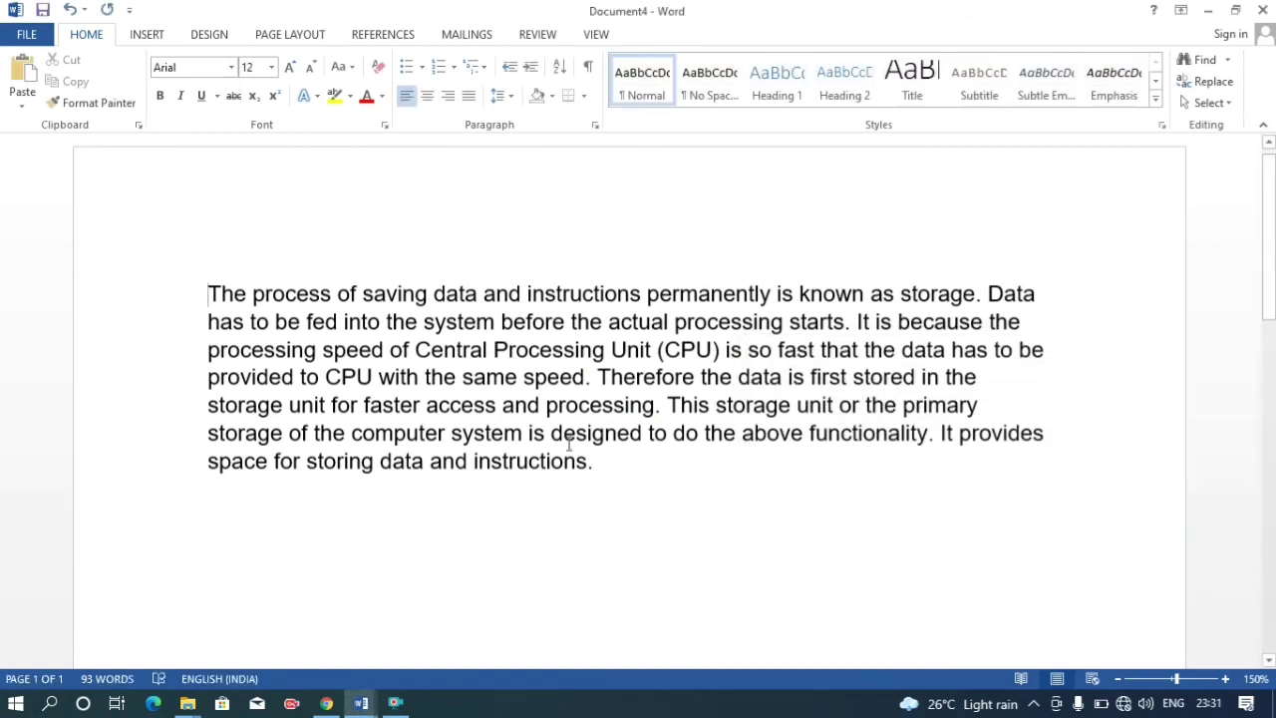